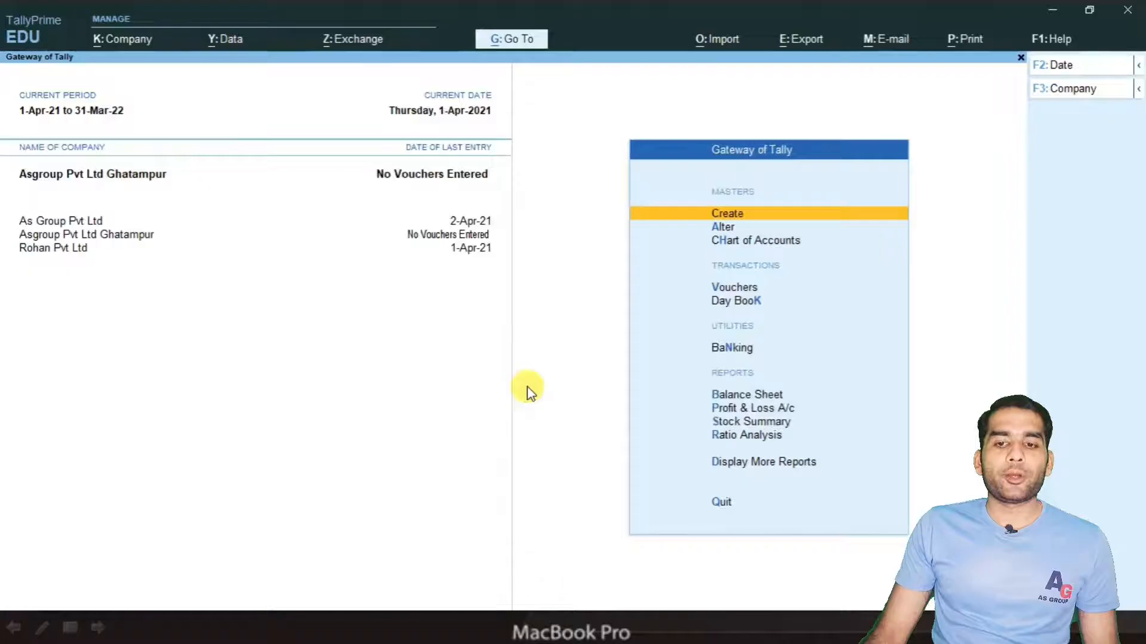
Check the transactions on the slide and create a ledger named Building under the Fixed Assets group.
key("alt")
key("alt+Tab")
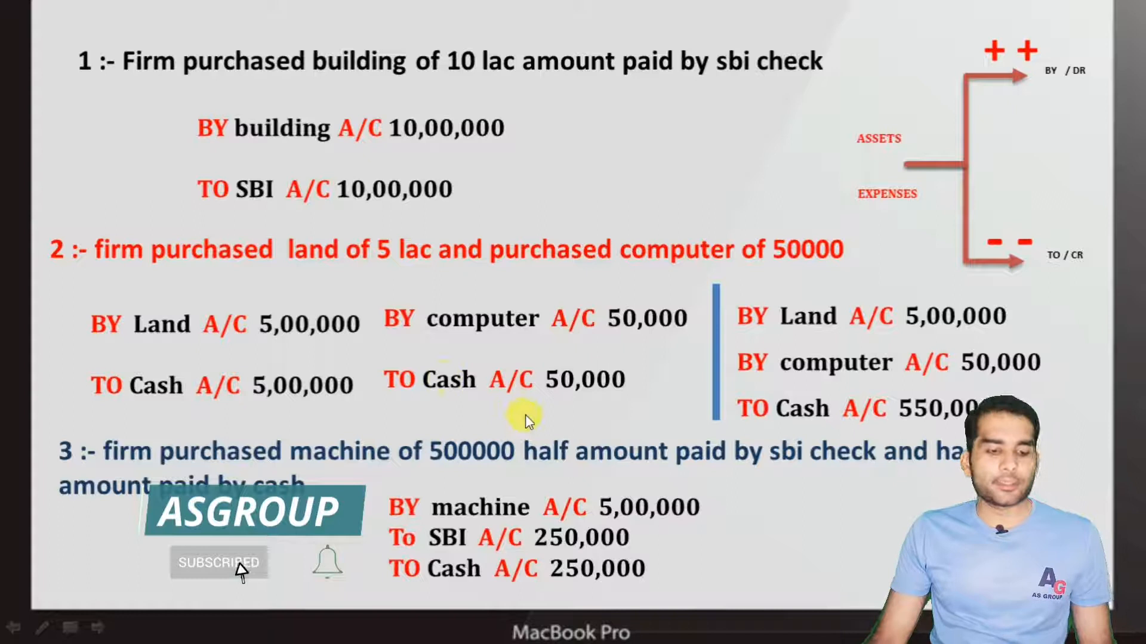
key("alt+Tab")
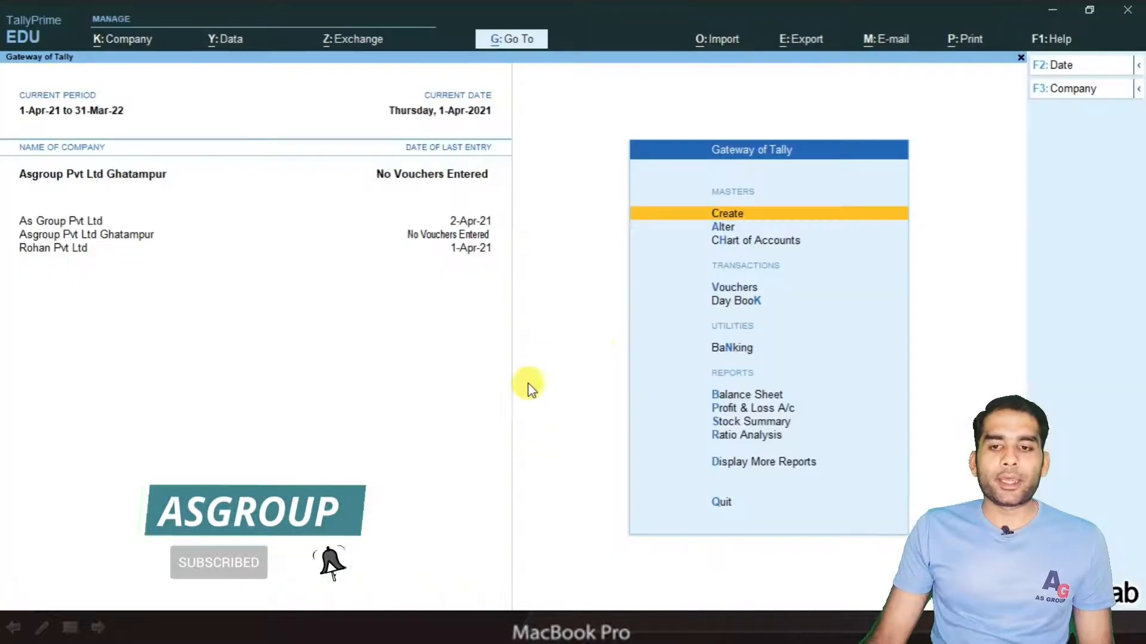
key("Return")
key("Down")
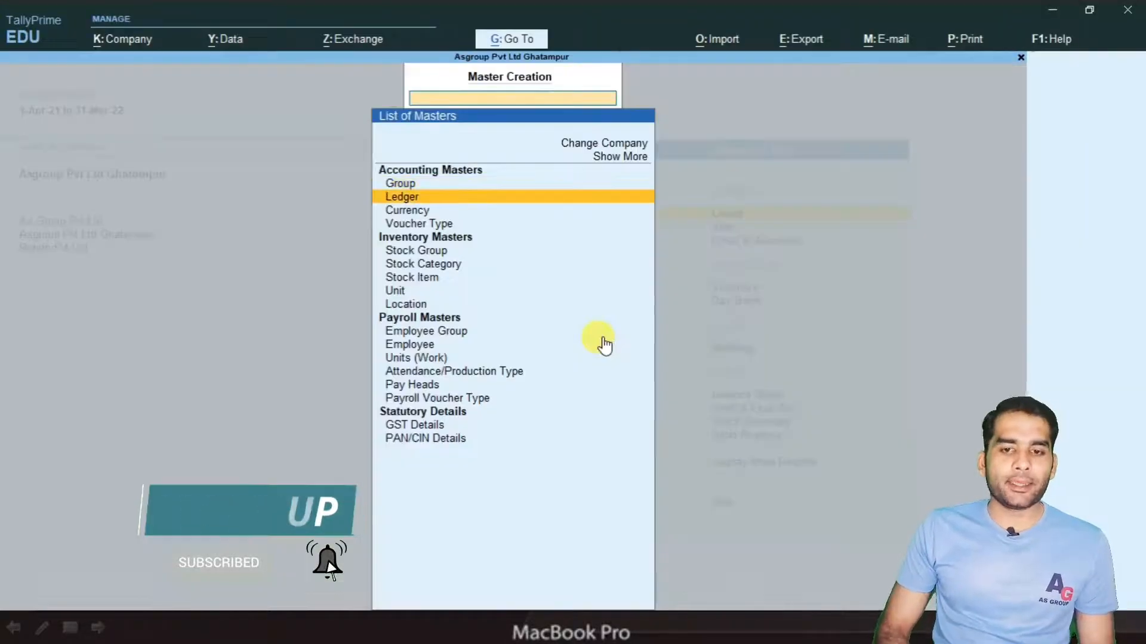
key("Return")
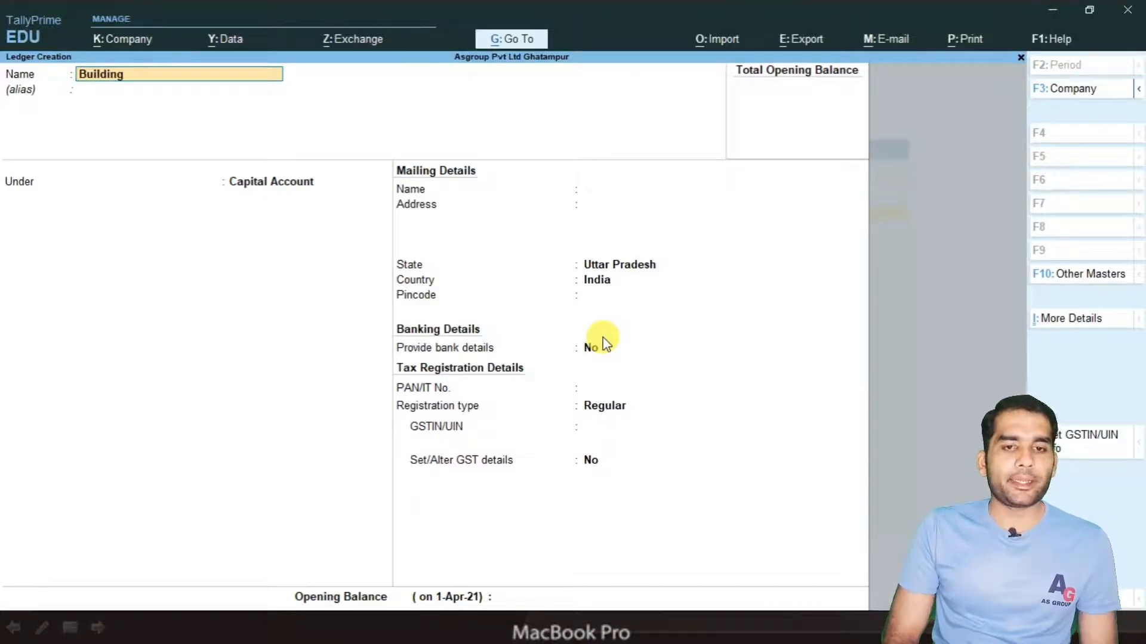
key("Return")
key("Return")
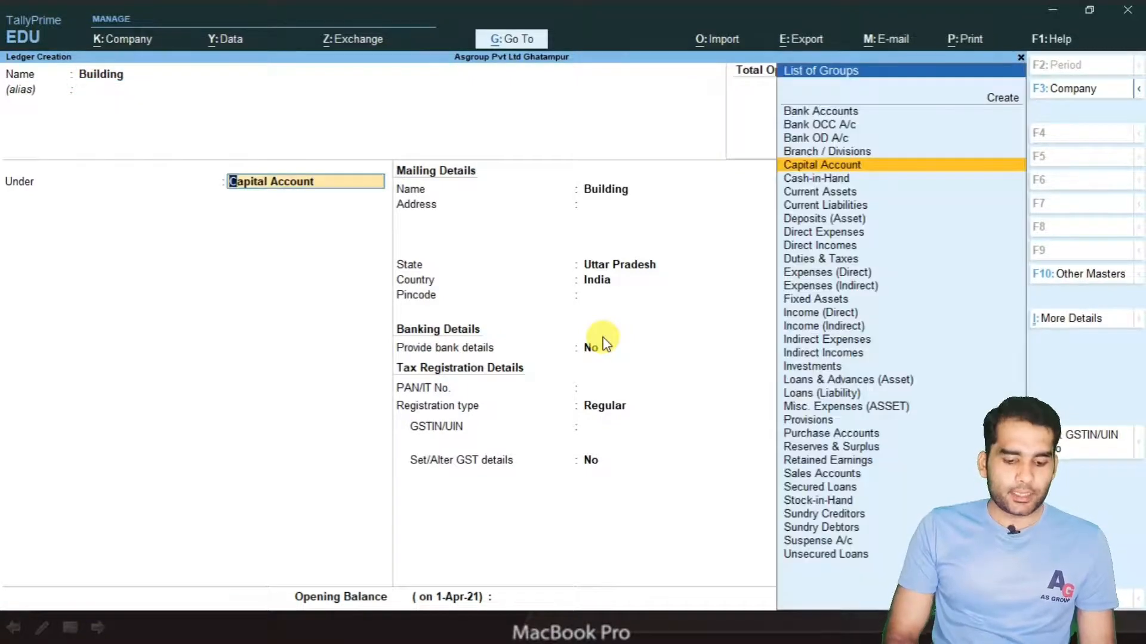
type("F")
key("Return")
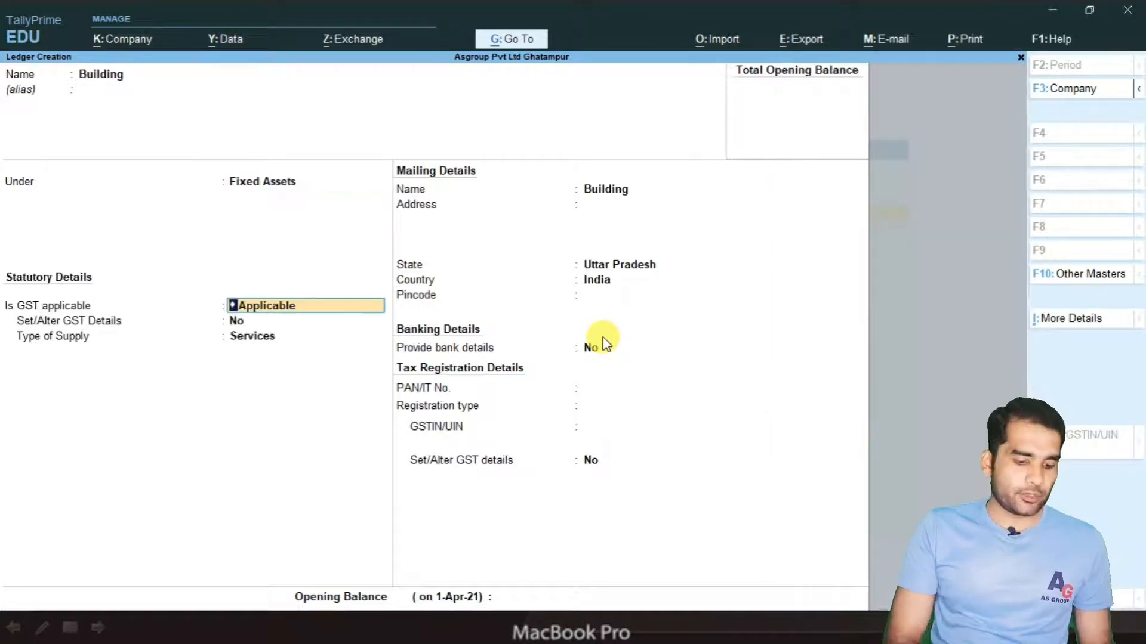
key("ctrl+a")
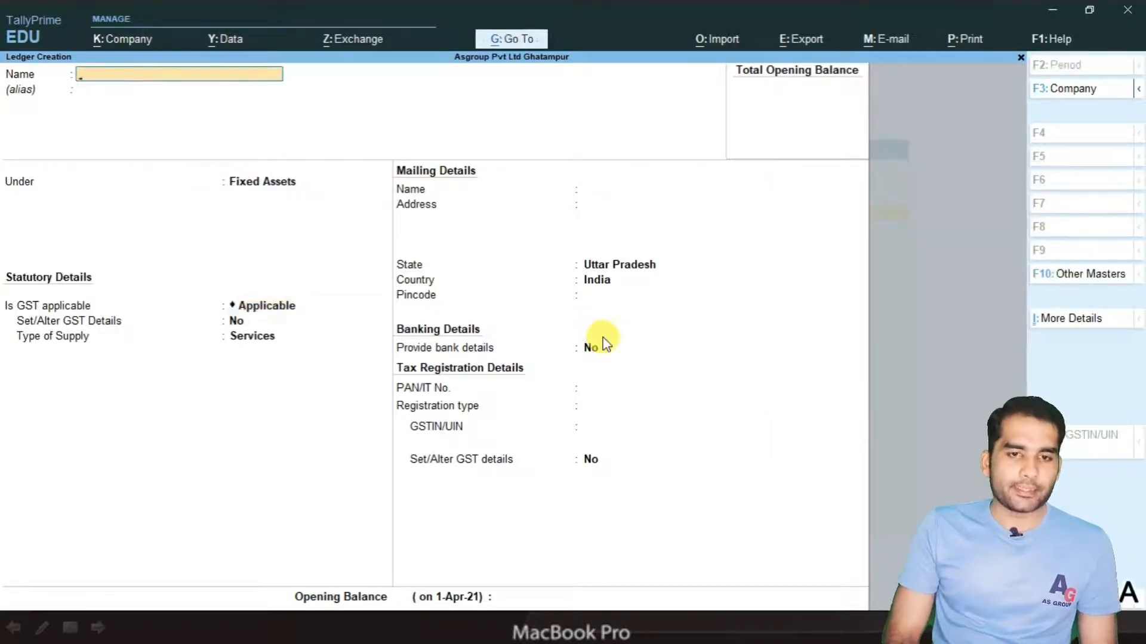
Create a ledger named Land under Fixed Assets, keeping the default GST and supply type settings.
key("Return")
key("Return")
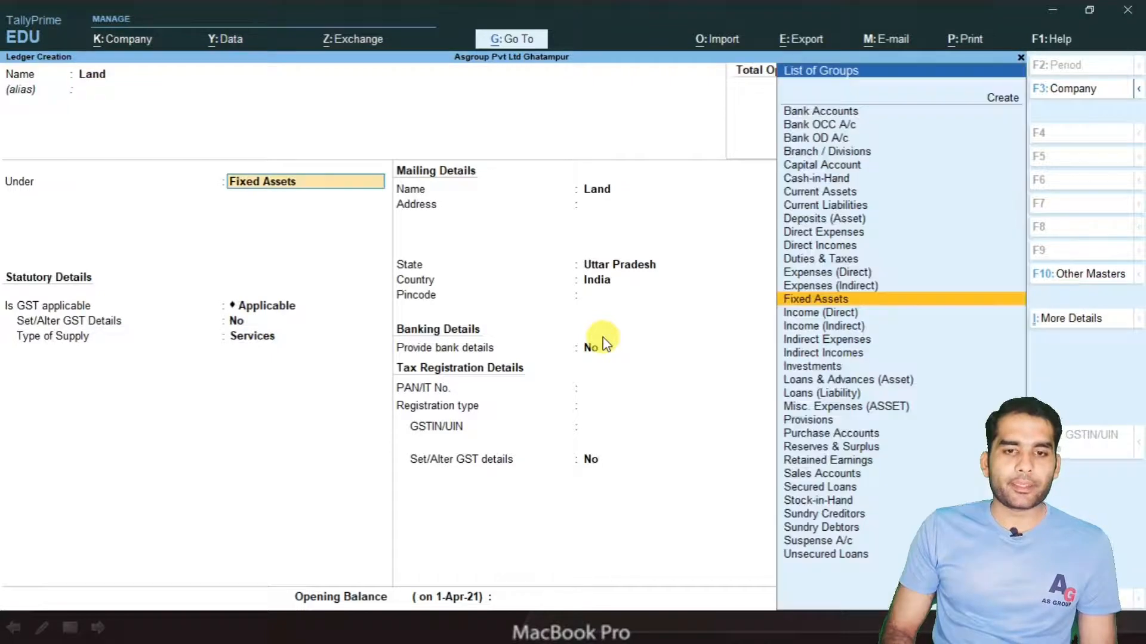
key("Return")
key("Return")
key("Return")
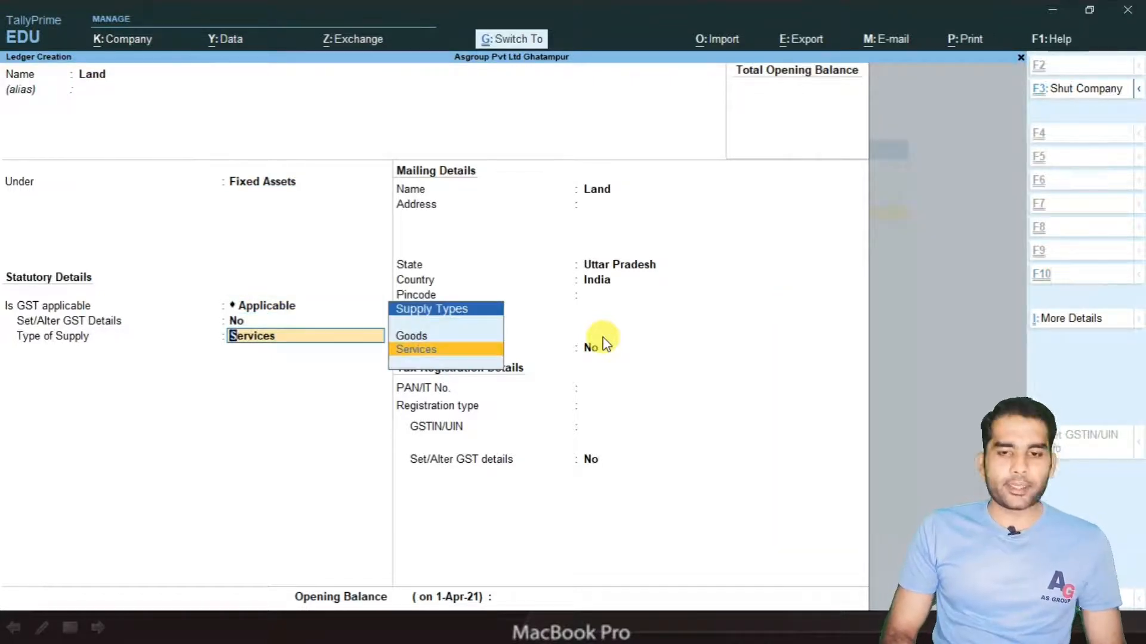
key("ctrl+a")
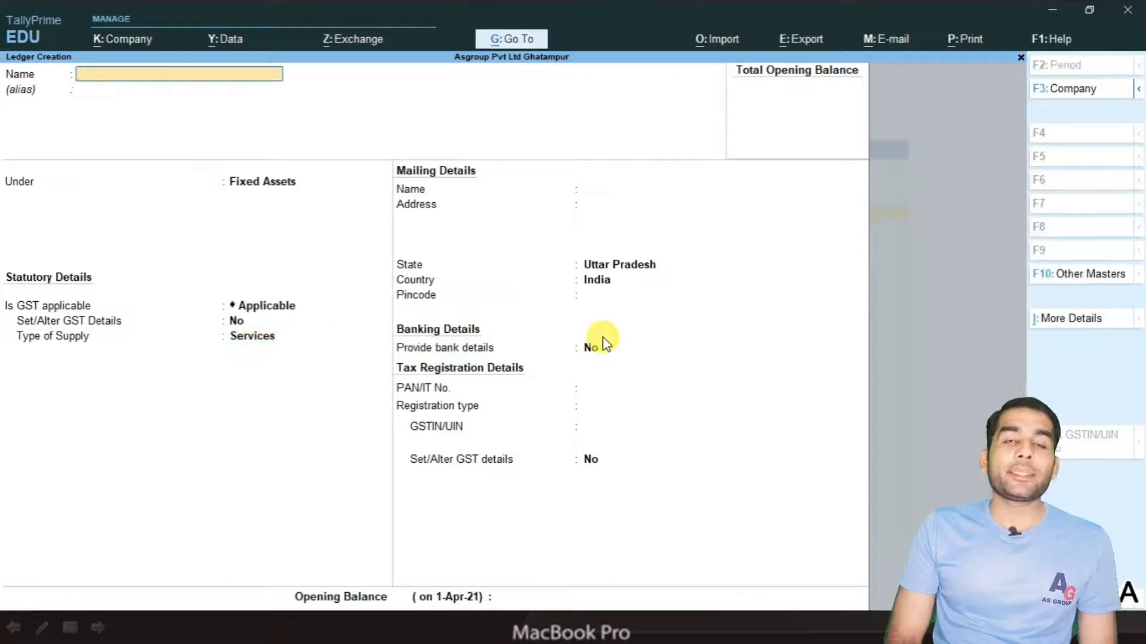
Create a ledger named Machine under the Fixed Assets group and save it.
type("Machine")
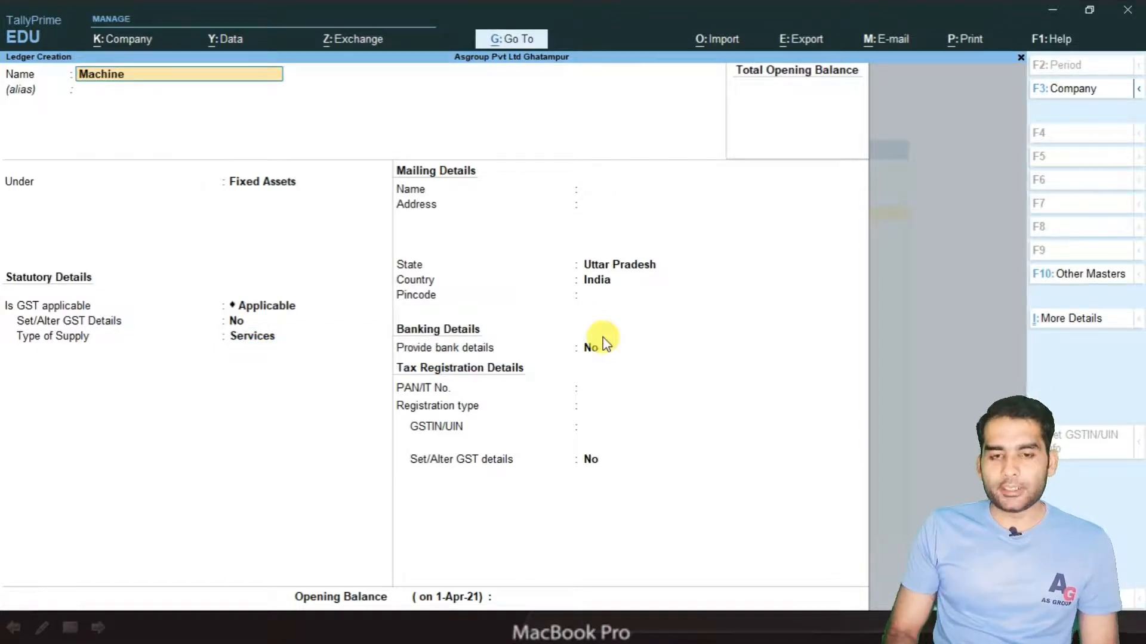
key("Return")
key("Return")
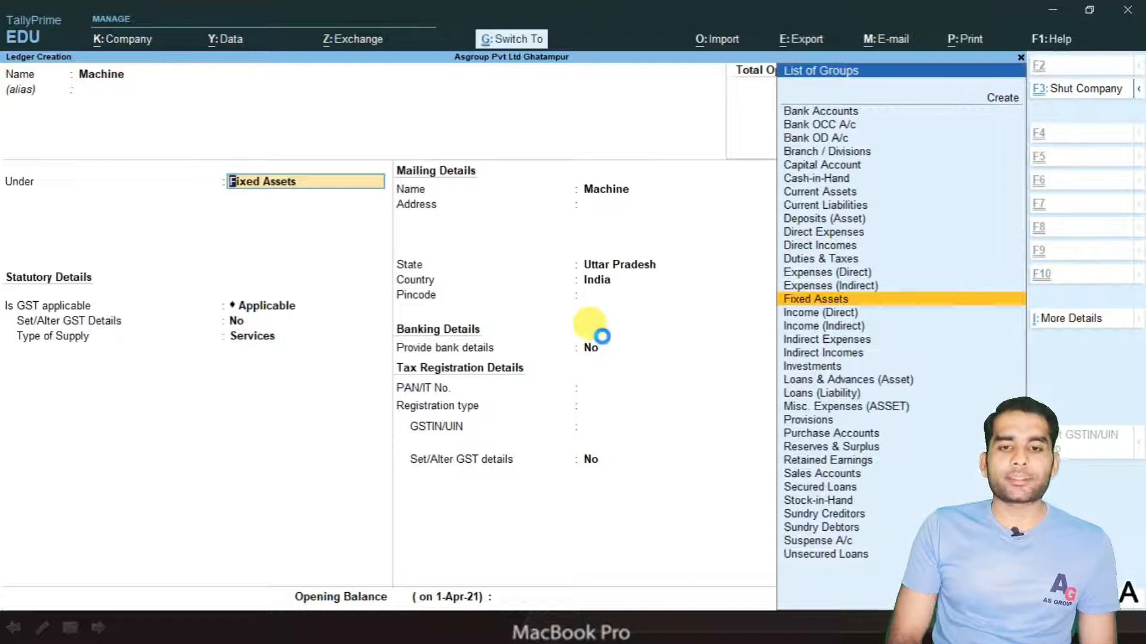
key("ctrl+a")
Create a ledger named Computer under the Fixed Assets group and save it.
type("Co")
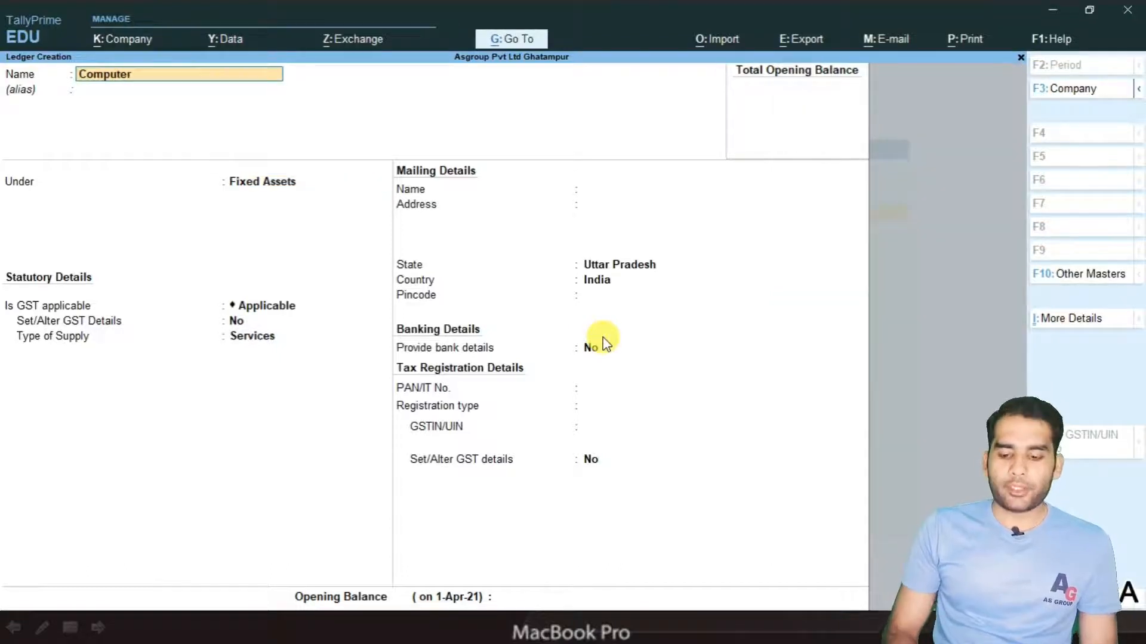
key("Return")
key("Return")
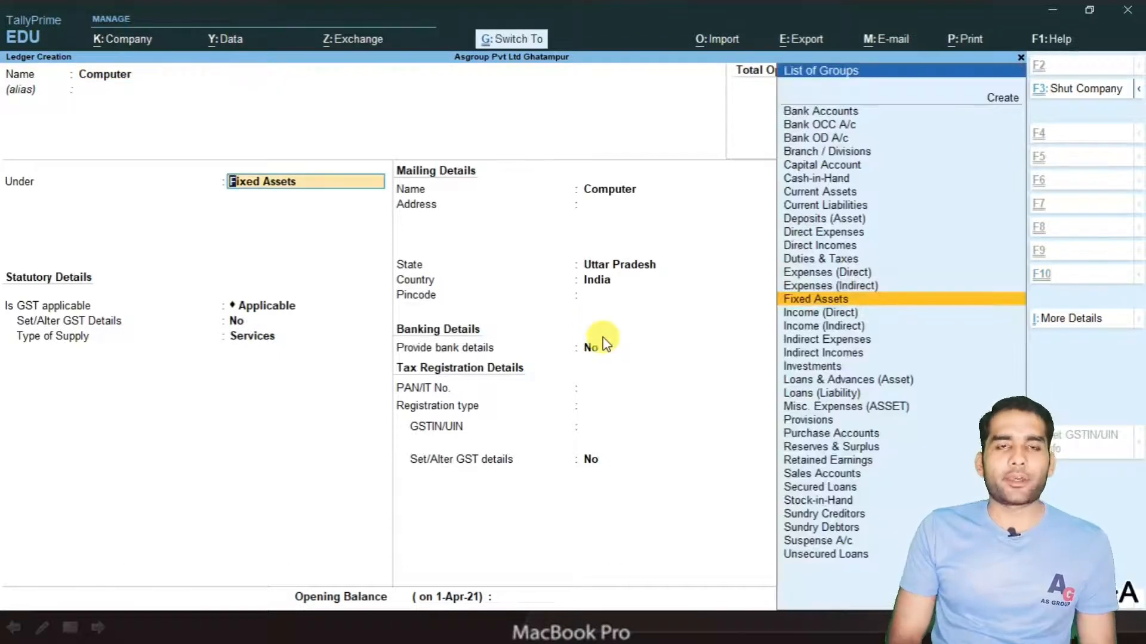
key("ctrl+a")
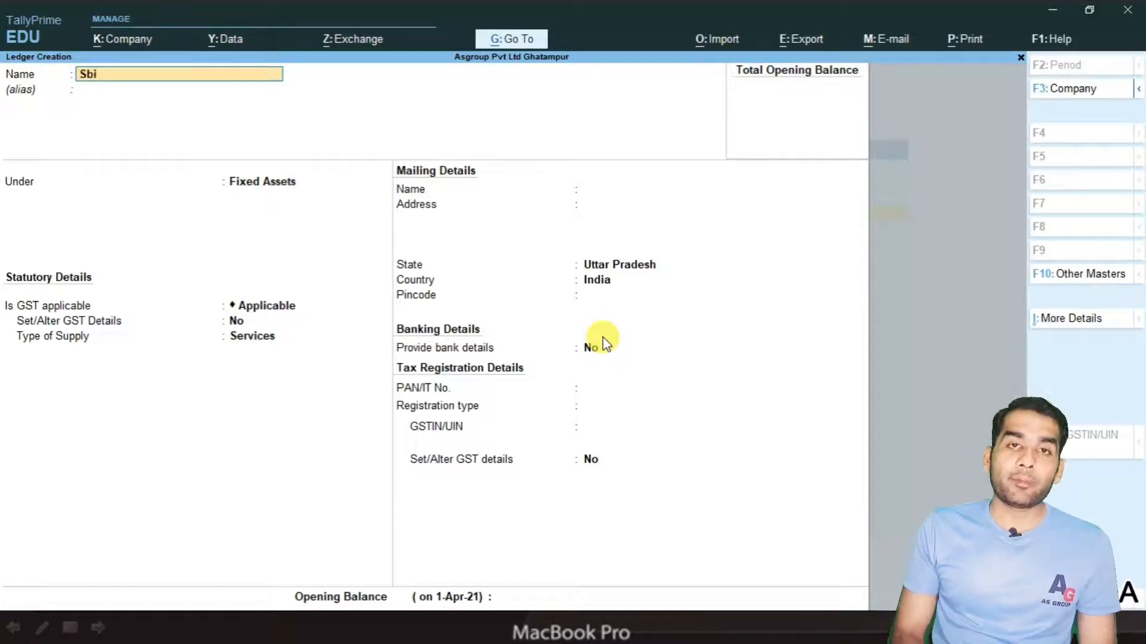
Create a ledger named Sbi under the Bank Accounts group and save it.
key("Return")
key("Return")
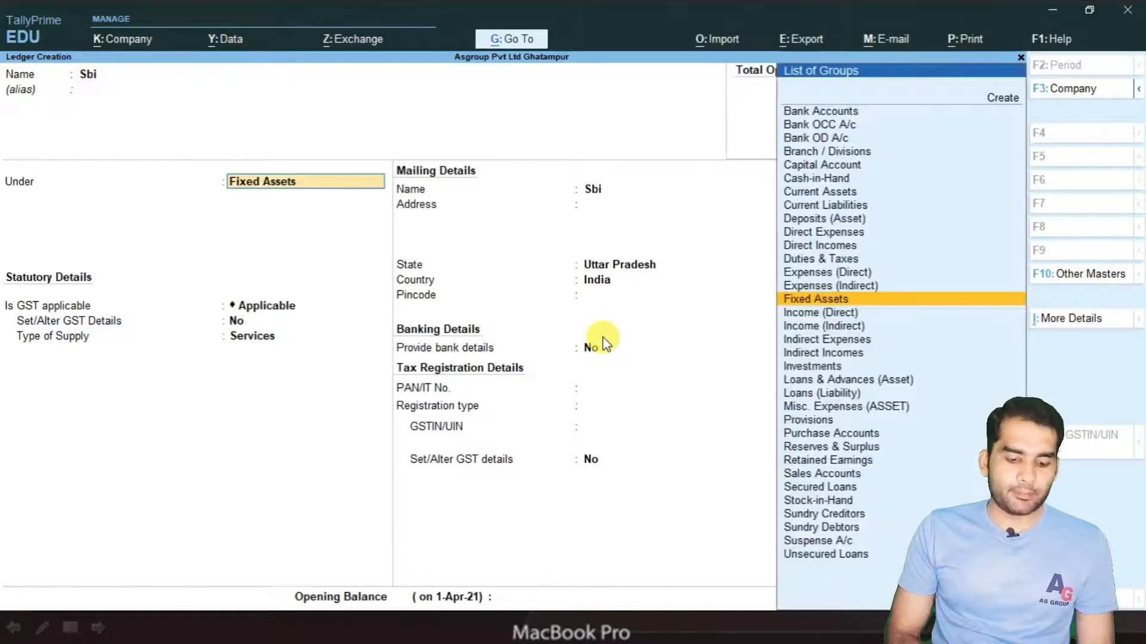
type("Bank Accounts")
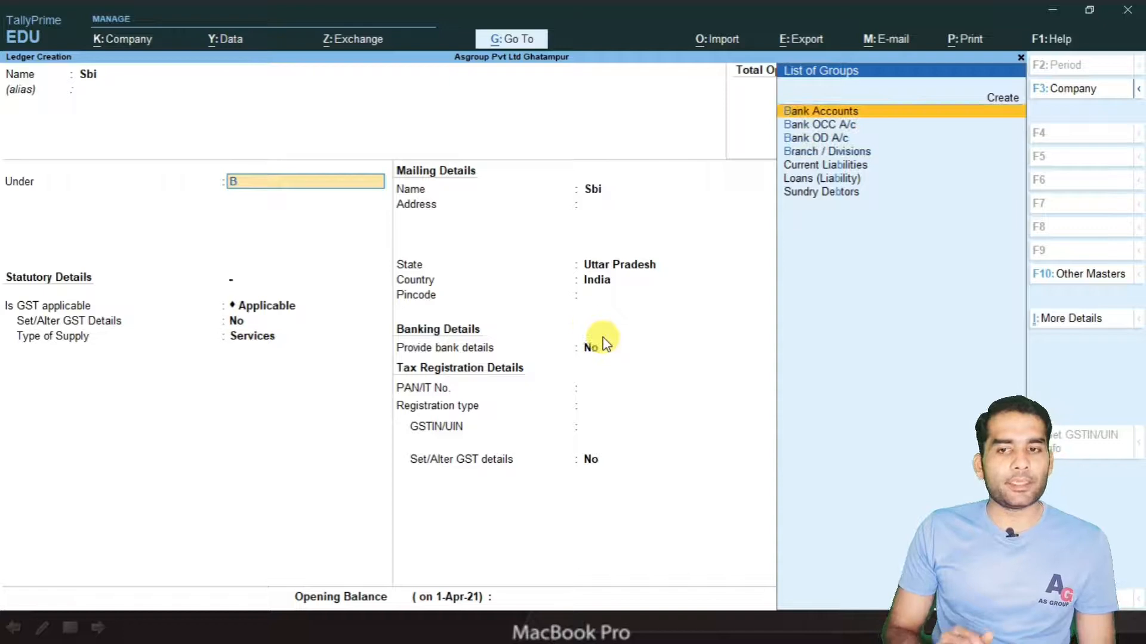
key("Return")
key("ctrl+a")
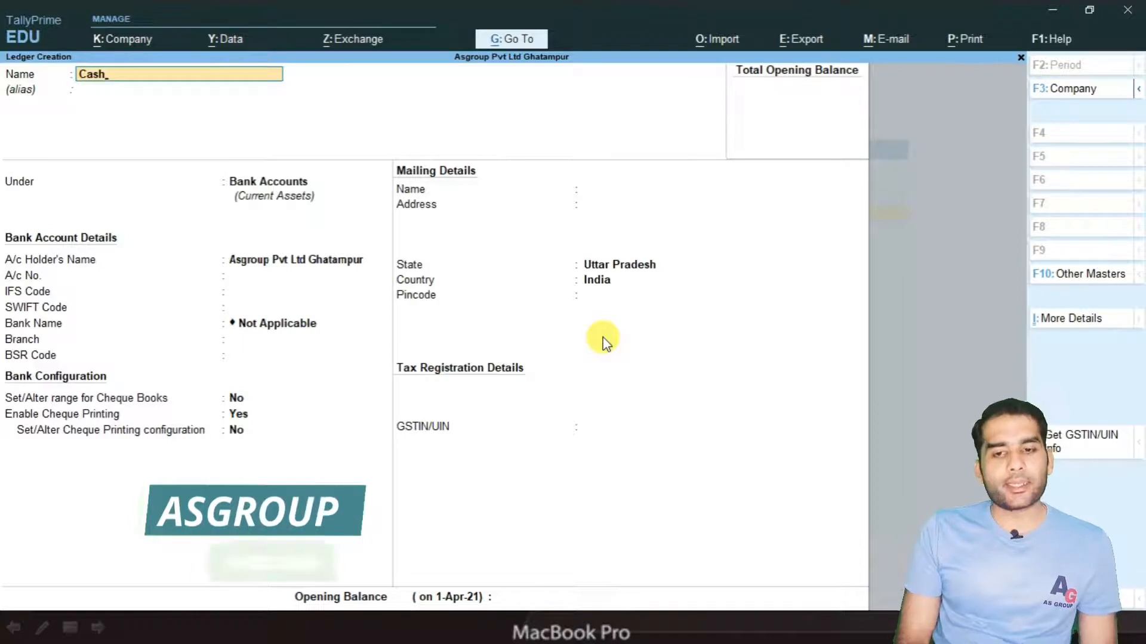
Try to create a ledger named Cash.
key("Return")
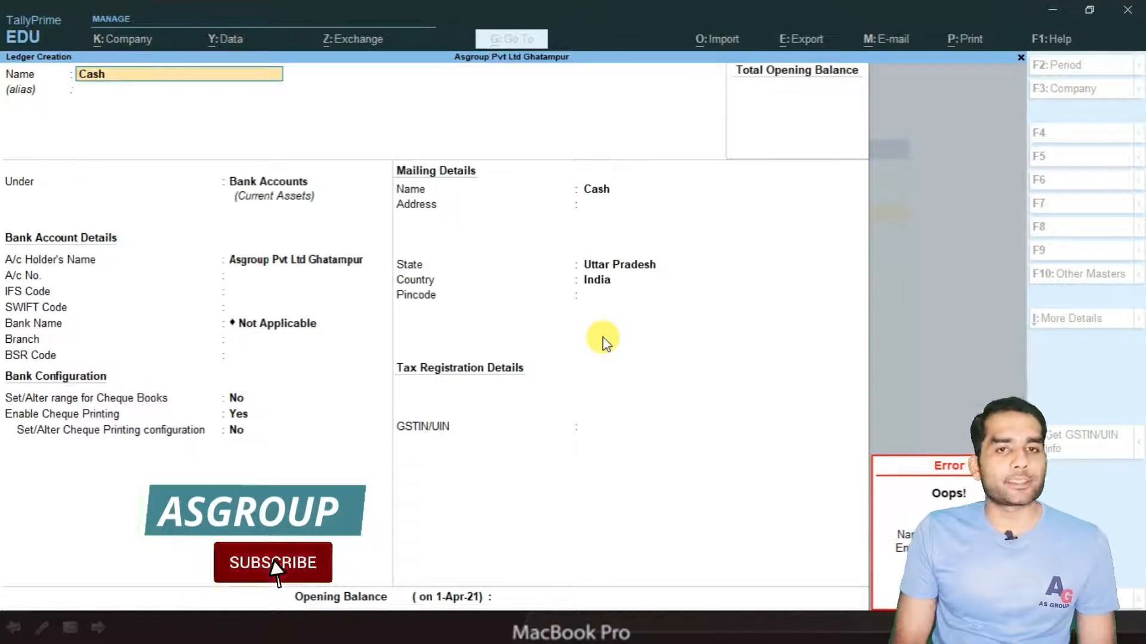
key("Escape")
key("BackSpace")
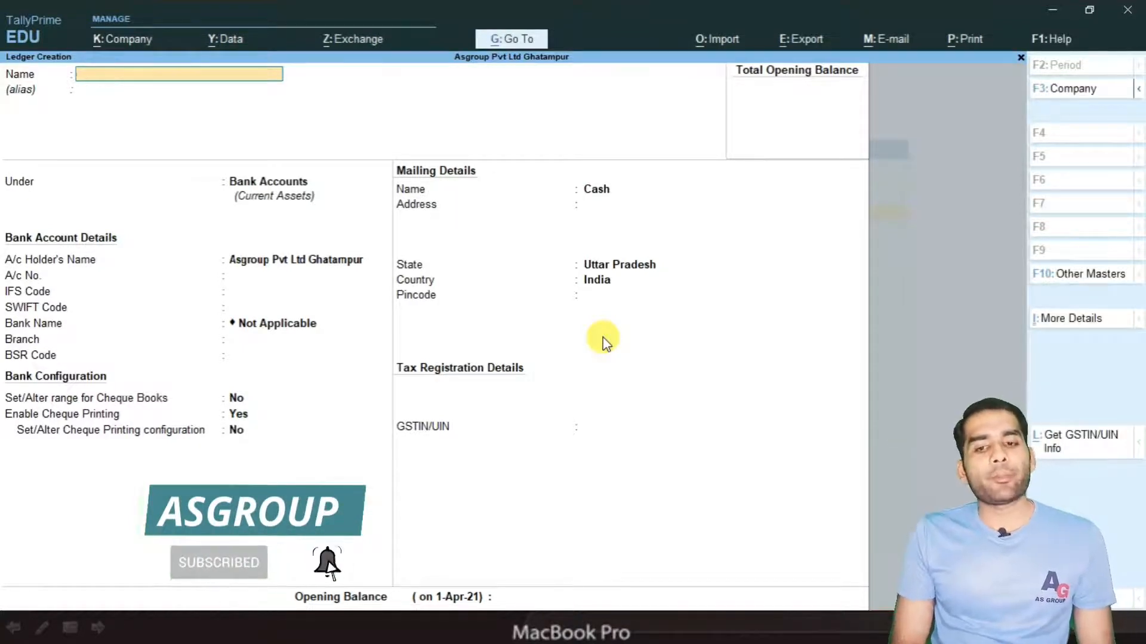
Leave ledger creation and open a new payment voucher in Double Entry mode.
key("Escape")
key("Escape")
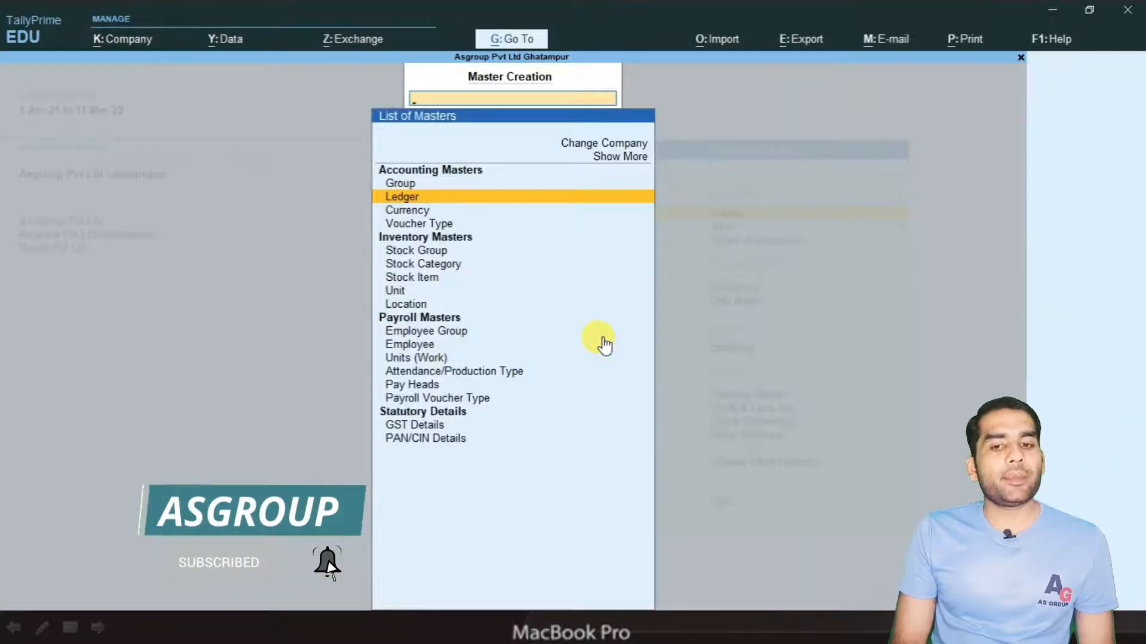
key("Escape")
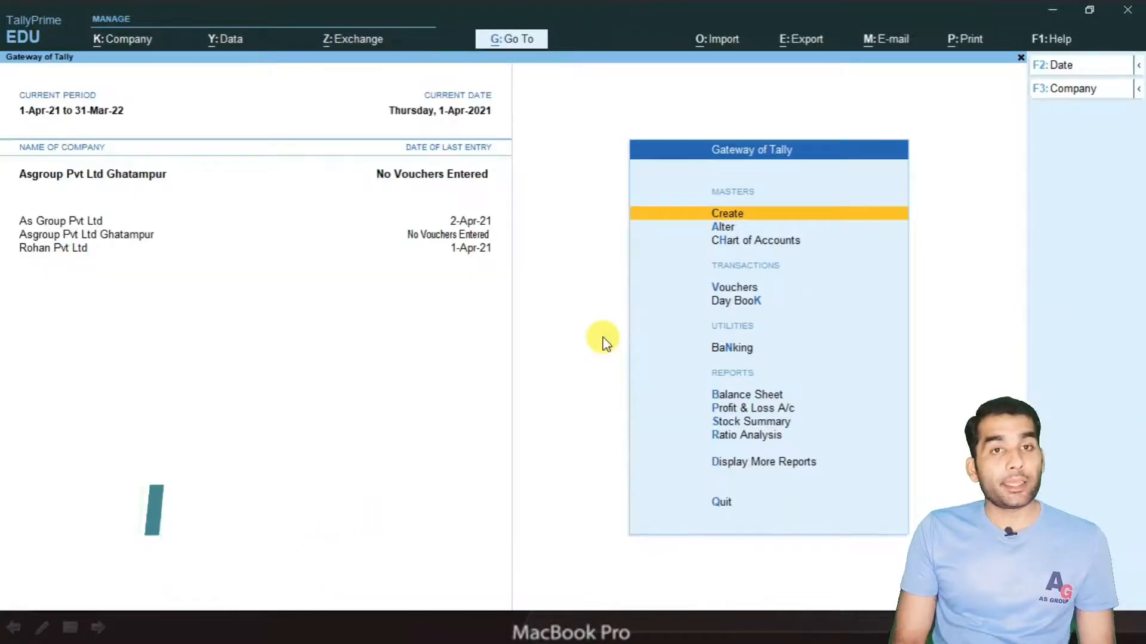
key("Down")
key("Down")
key("Down")
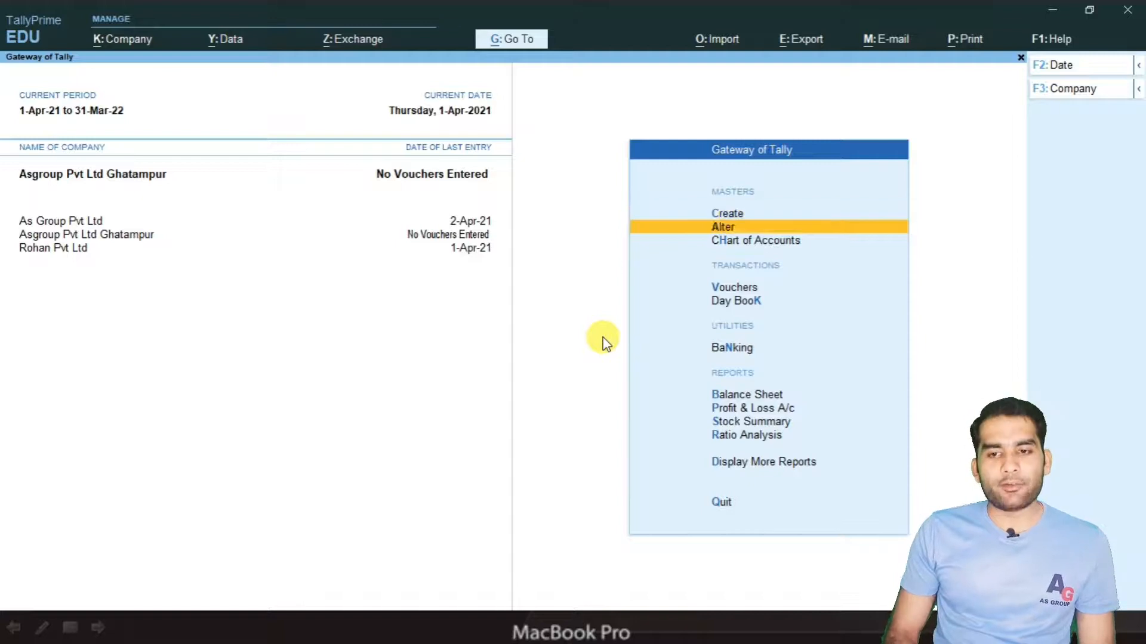
key("Return")
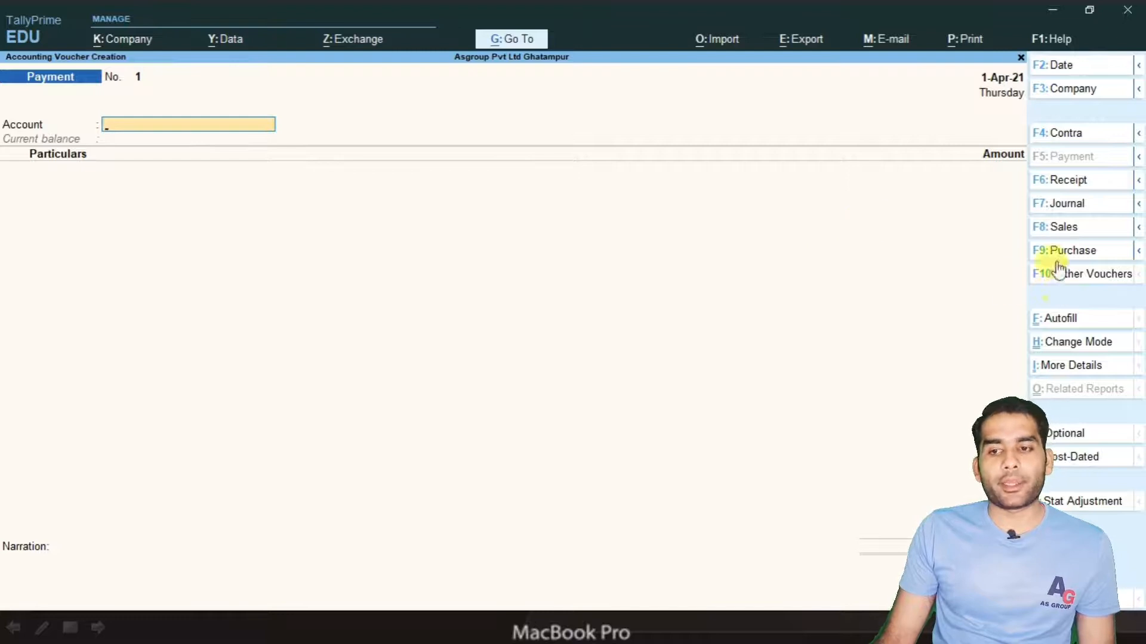
left_click(1057, 341)
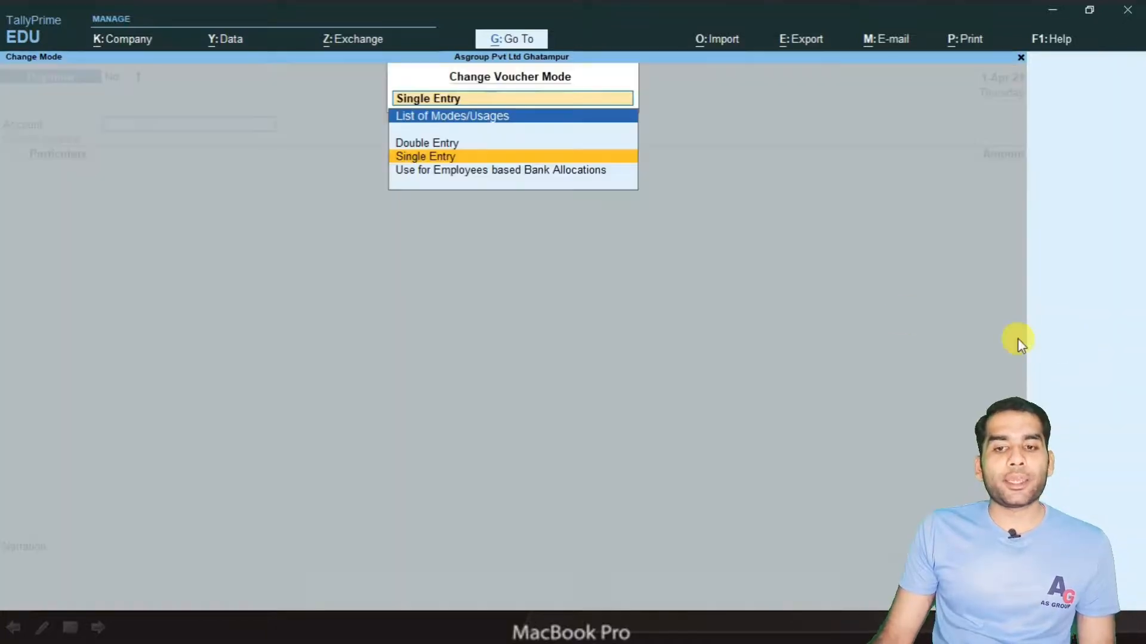
left_click(418, 143)
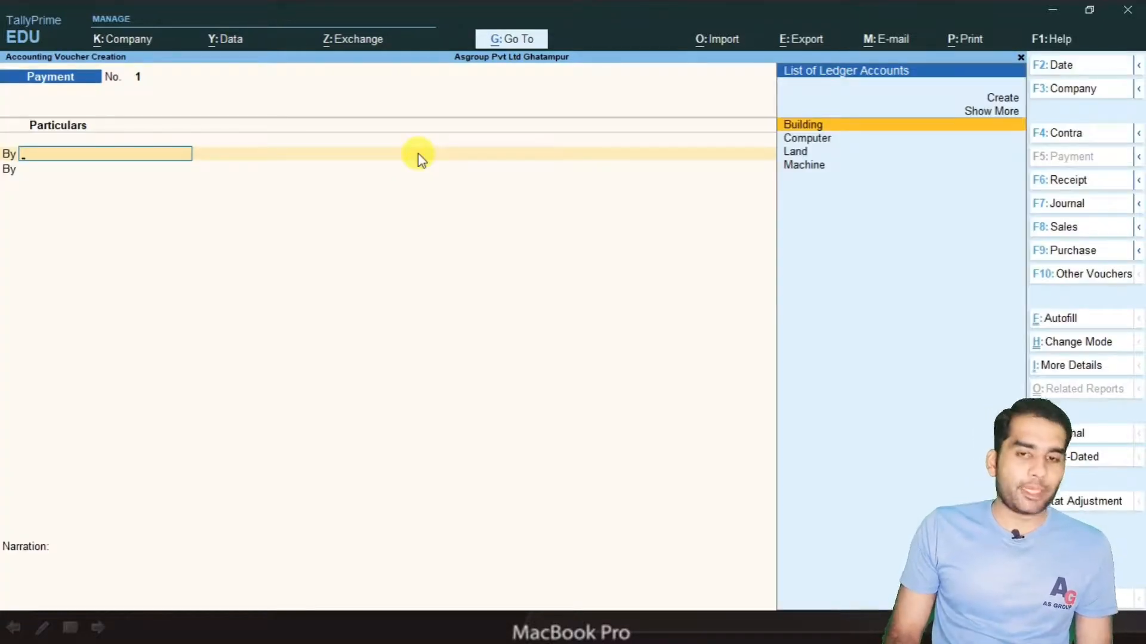
Check the first transaction on the slide and debit the Building account with 1000000 in the payment voucher.
key("alt+Tab")
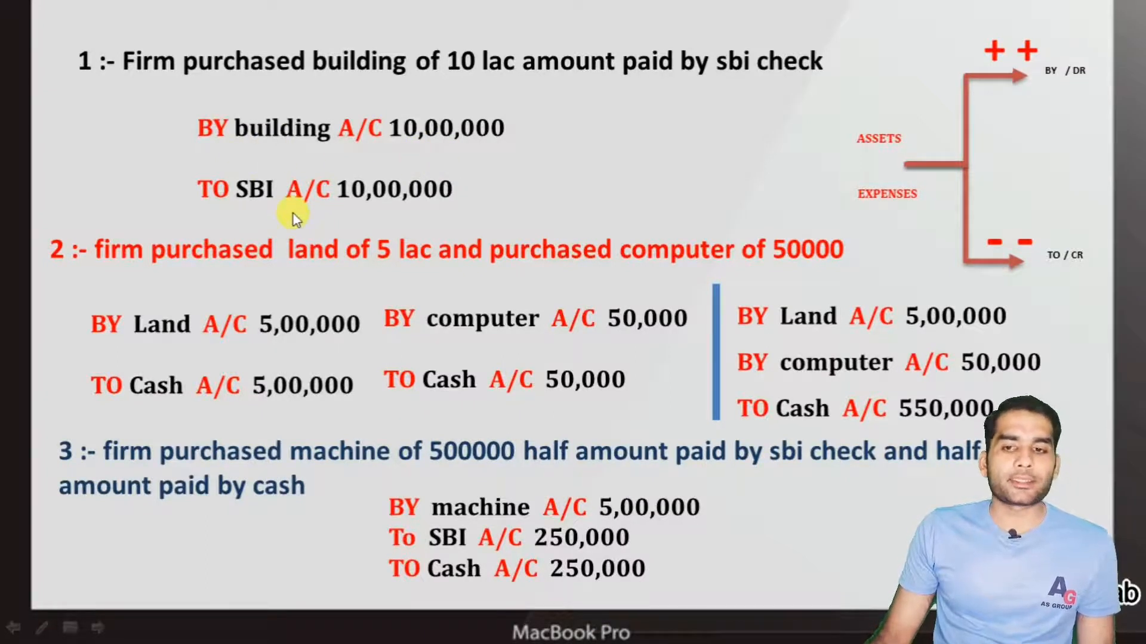
key("alt+Tab")
key("Return")
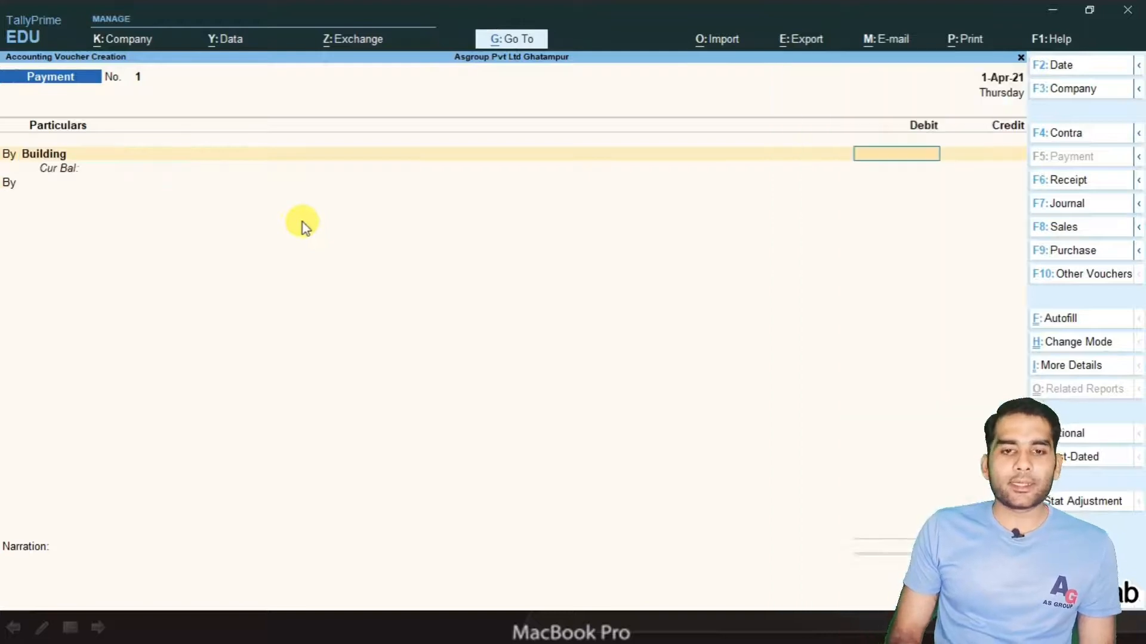
type("1000000")
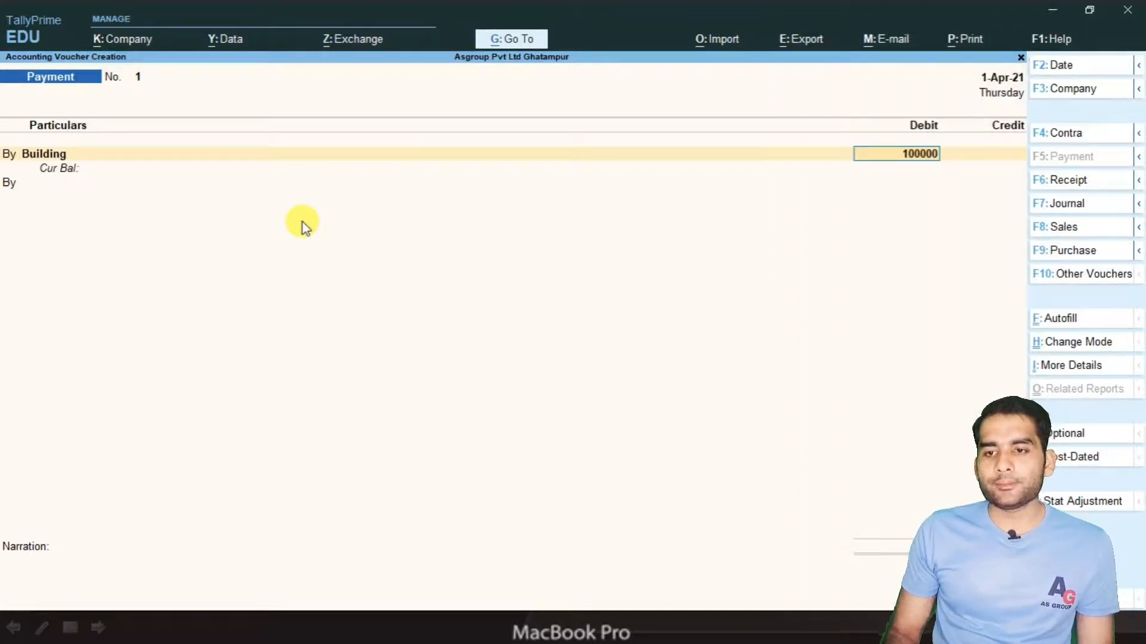
key("Return")
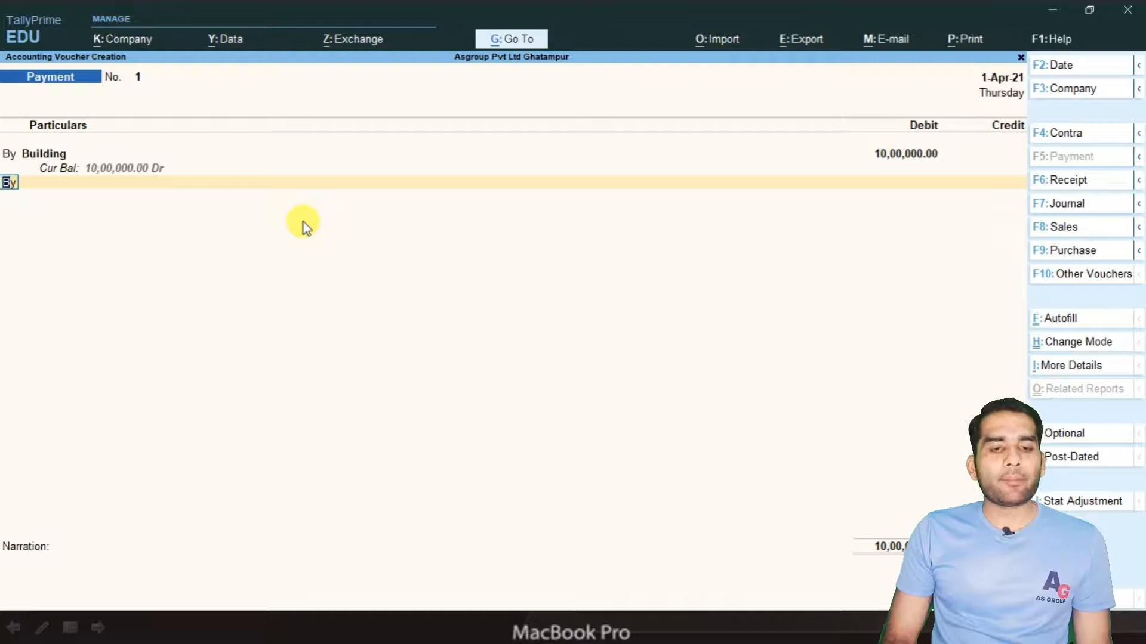
Add a To line crediting the Sbi account with 10,00,000.00 to balance the building purchase.
key("t")
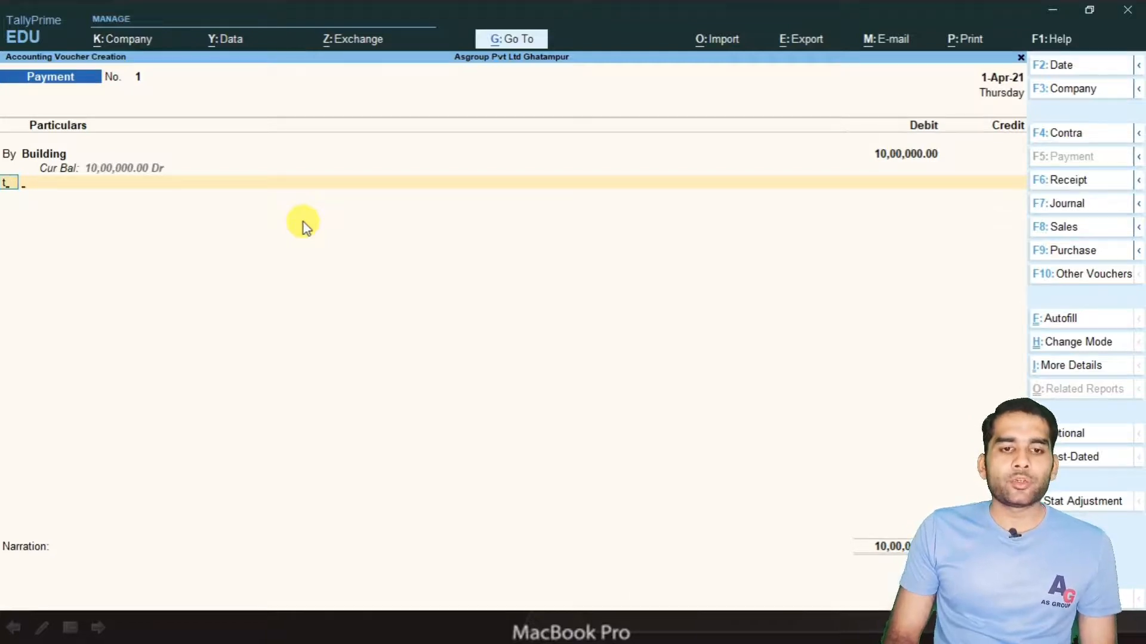
key("Return")
key("Down")
key("Down")
key("Down")
key("Down")
key("Down")
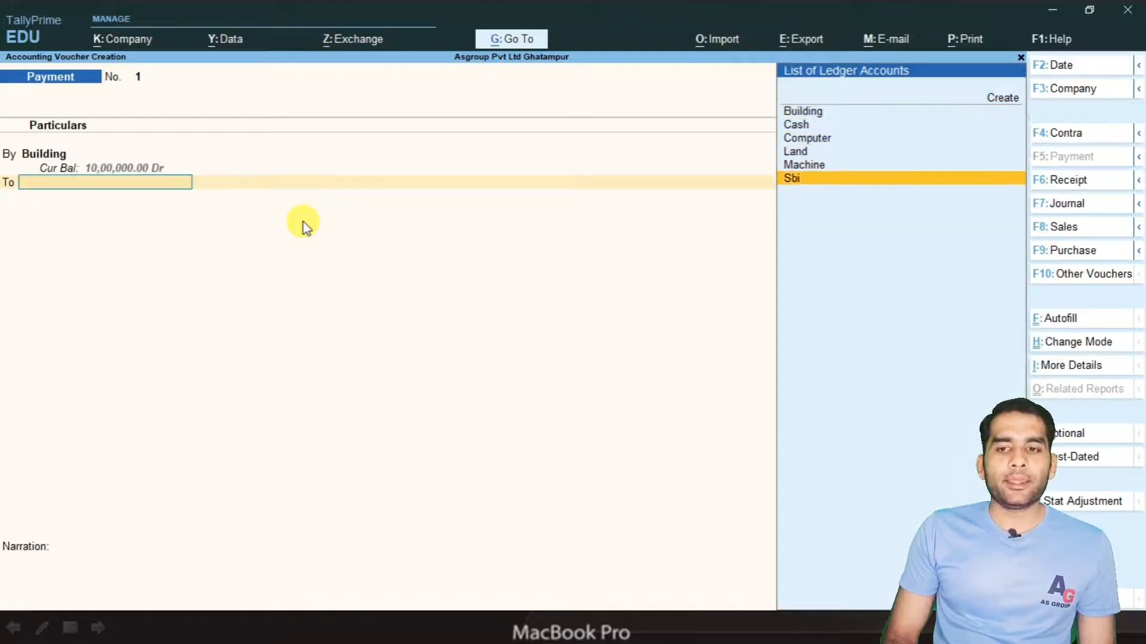
key("Return")
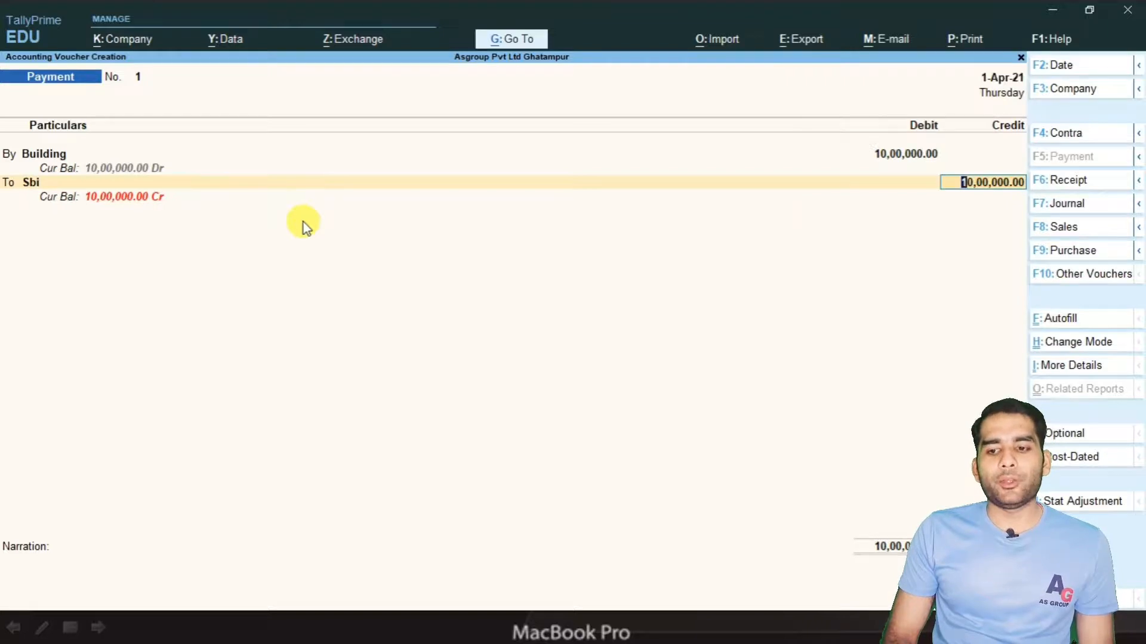
key("Return")
Leave the narration empty and save the building purchase payment voucher.
key("Return")
key("Return")
key("Return")
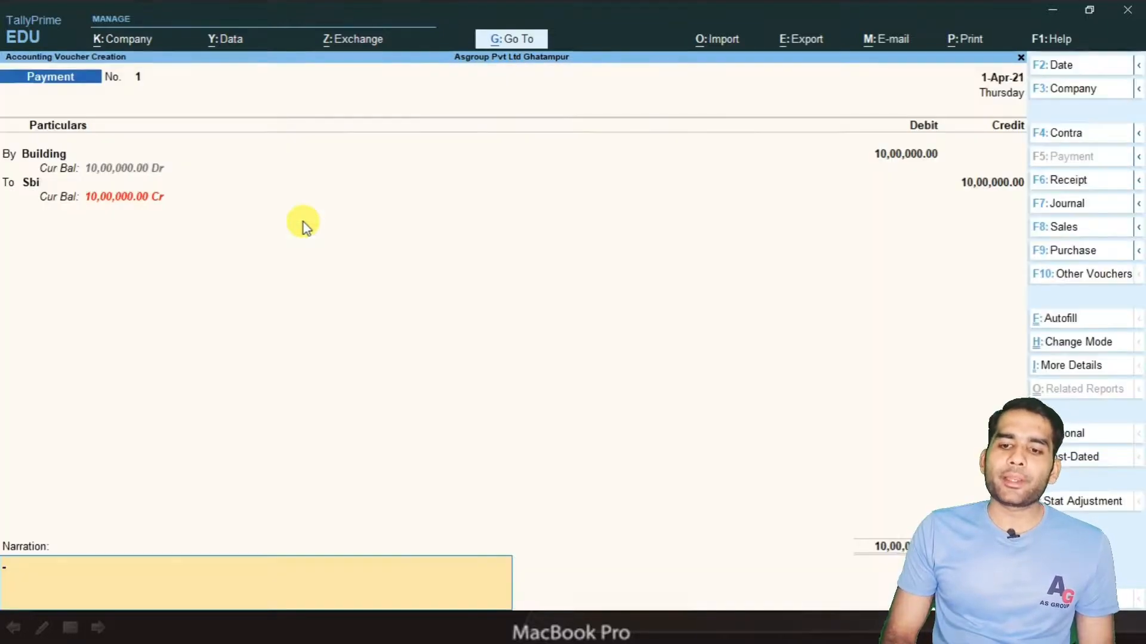
key("Return")
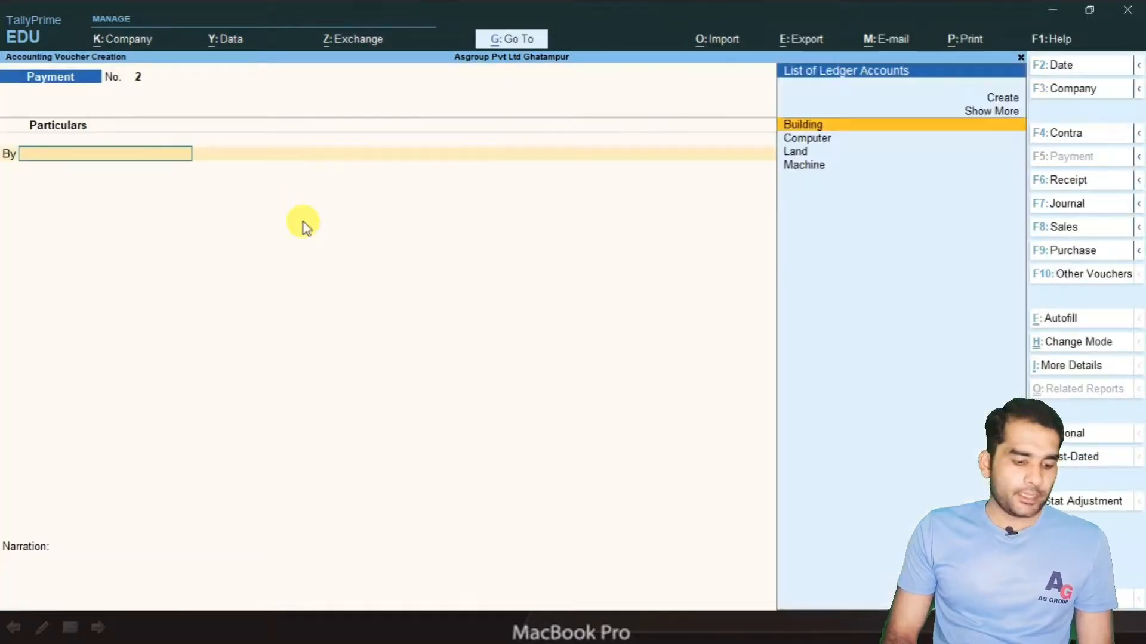
Check the second transaction on the slide and debit the Land account with 5,00,000.00 in the payment voucher.
key("alt+Tab")
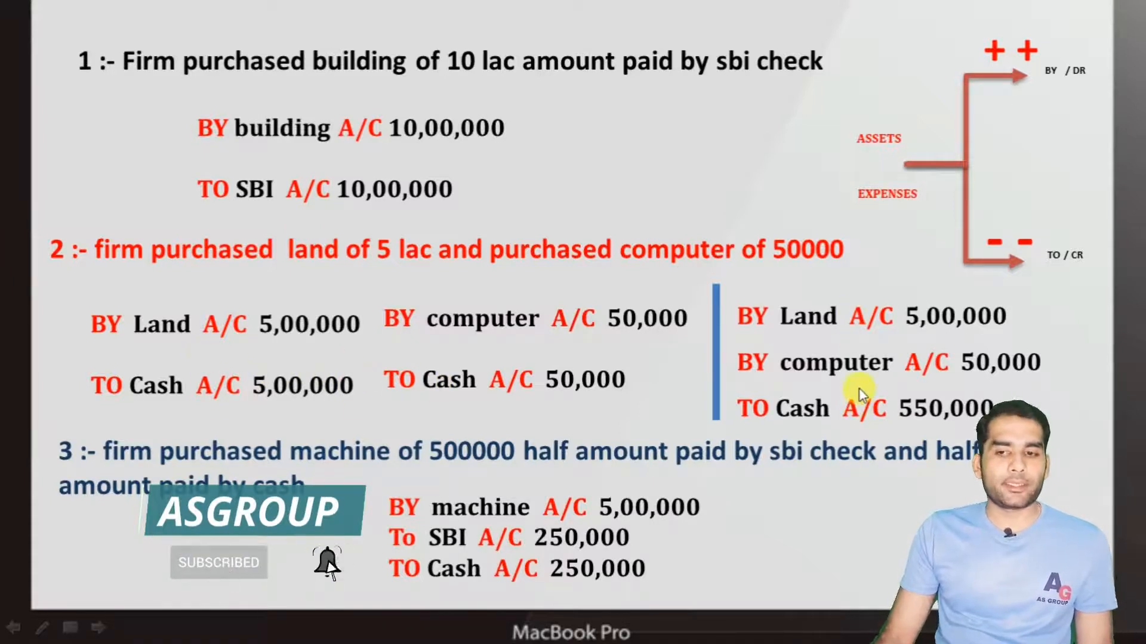
key("alt+Tab")
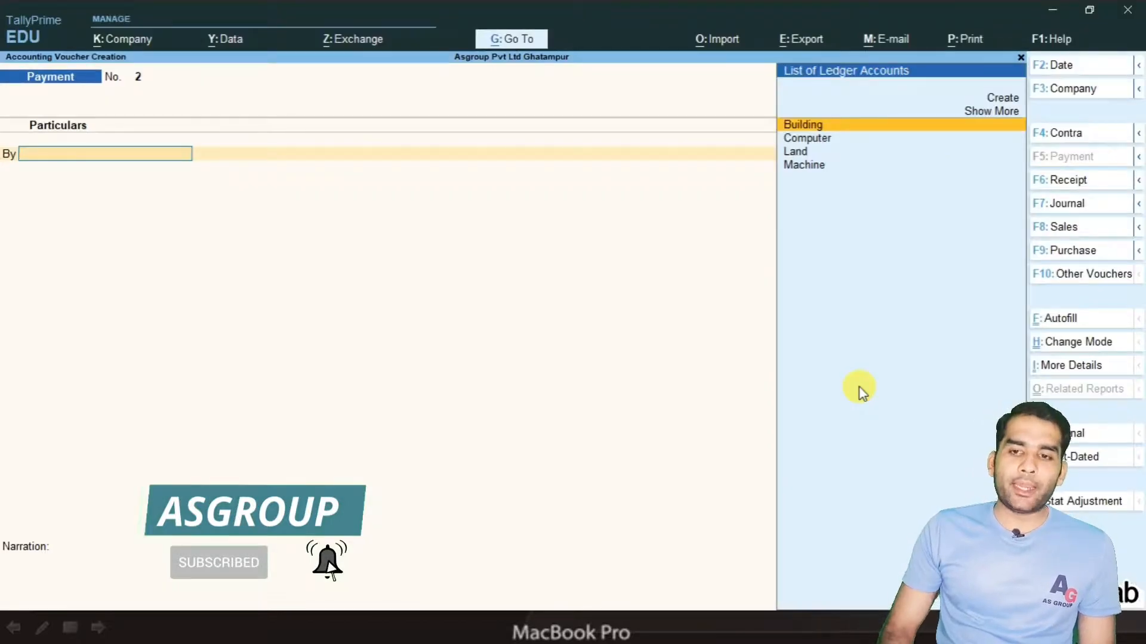
key("Down")
key("Down")
key("Return")
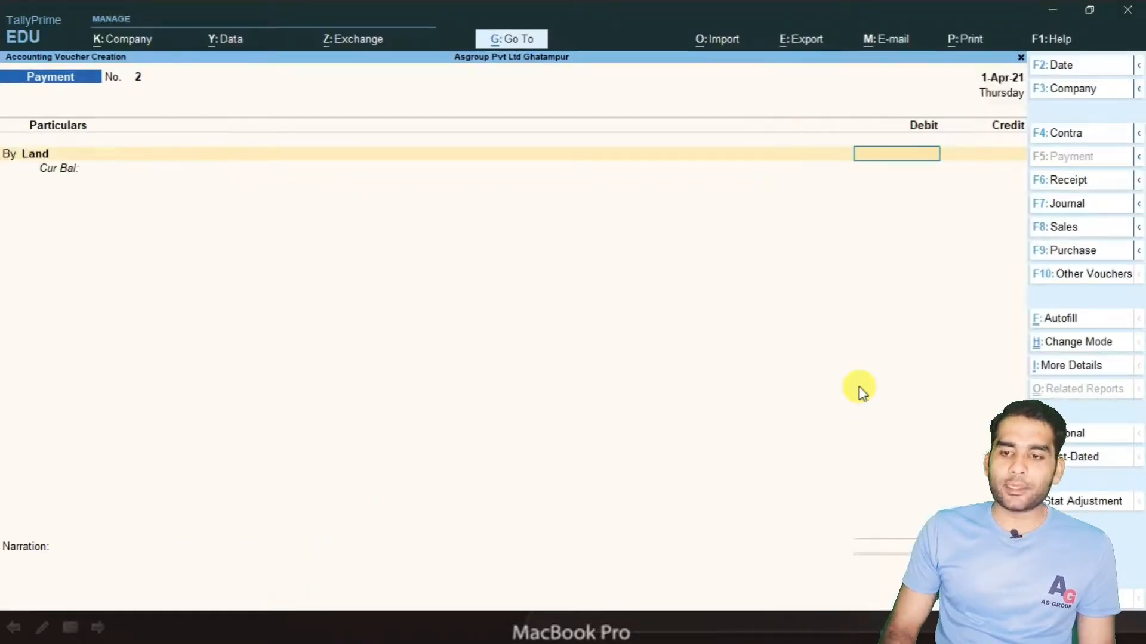
type("5000")
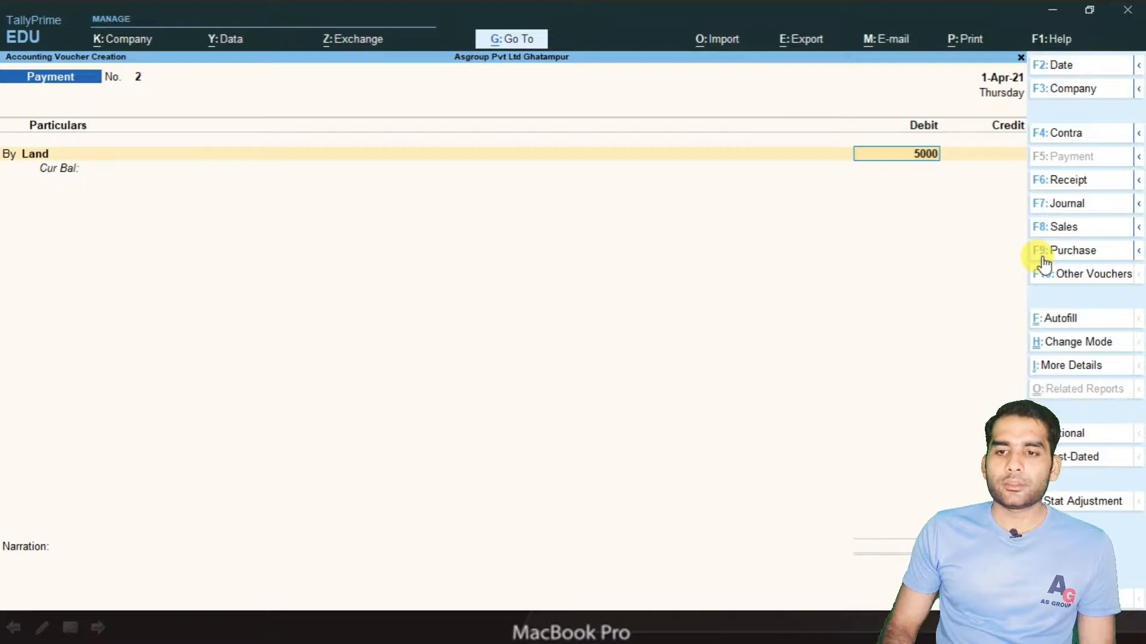
key("Return")
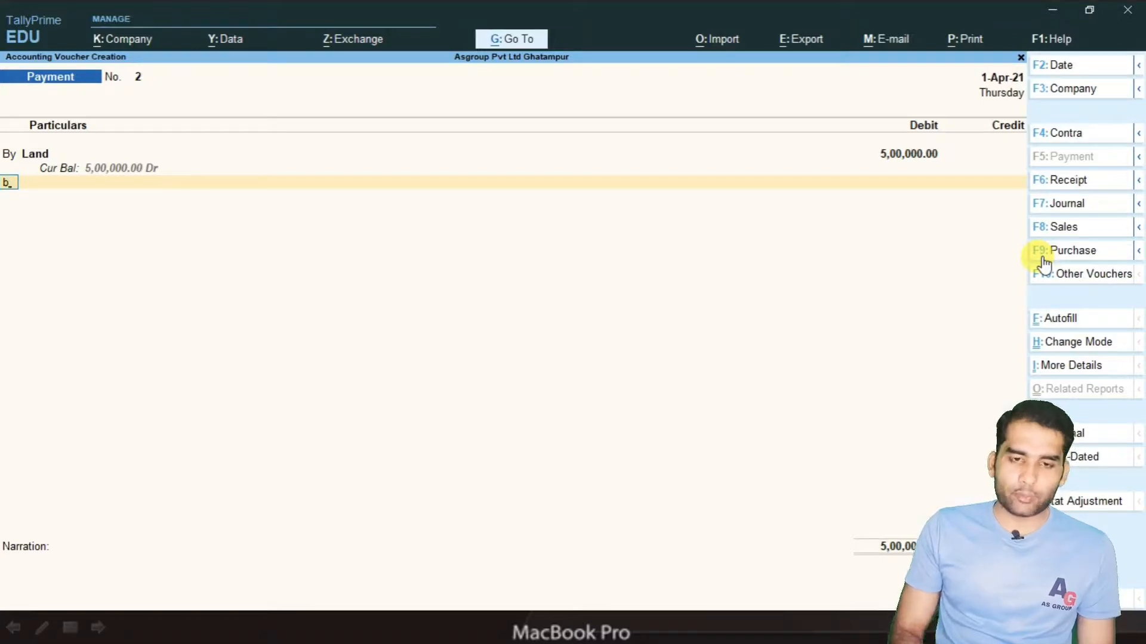
Add a second By line debiting the Computer account with 50000.
key("Return")
key("Down")
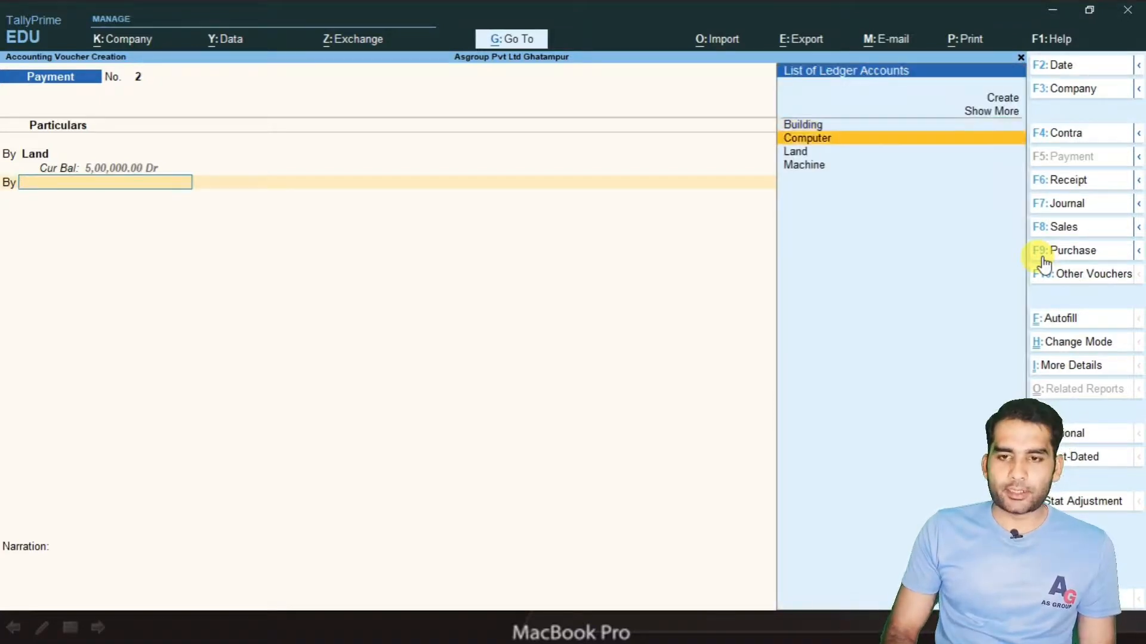
key("Return")
type("50000")
key("Return")
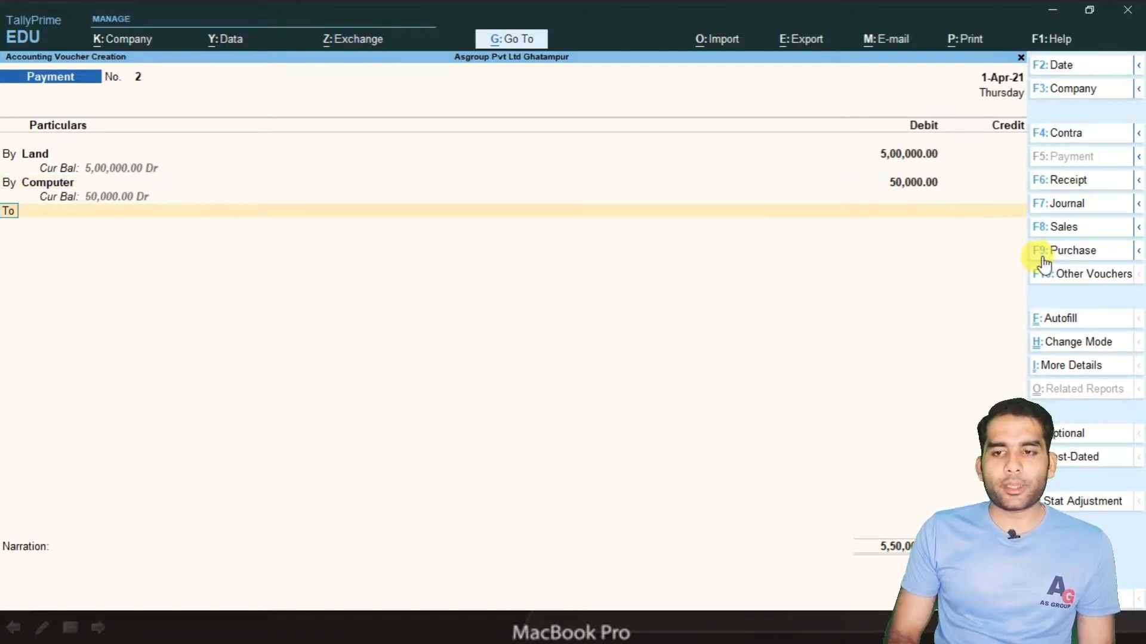
Credit the Cash account with 5,50,000.00 and save the land and computer purchase voucher without a narration.
key("Return")
type("C")
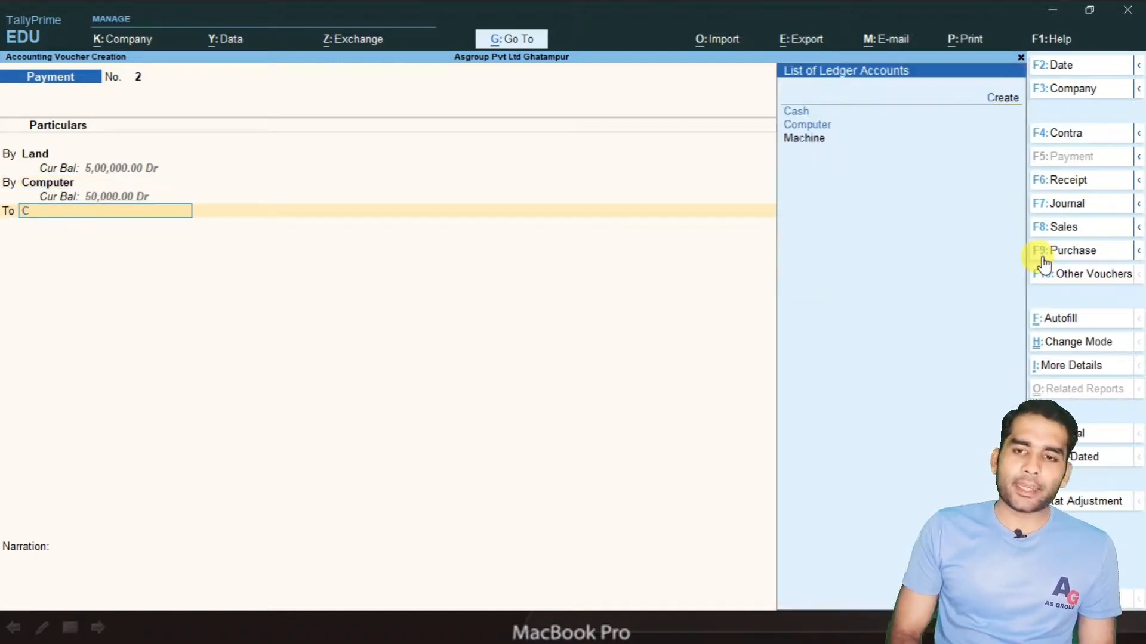
key("Return")
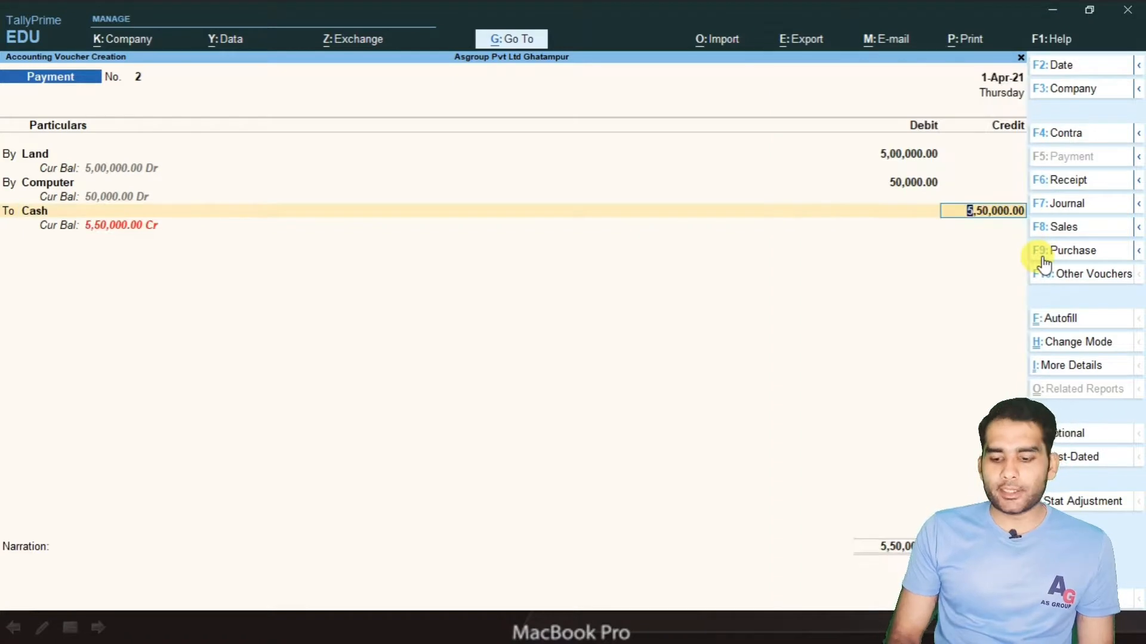
key("Return")
key("Return")
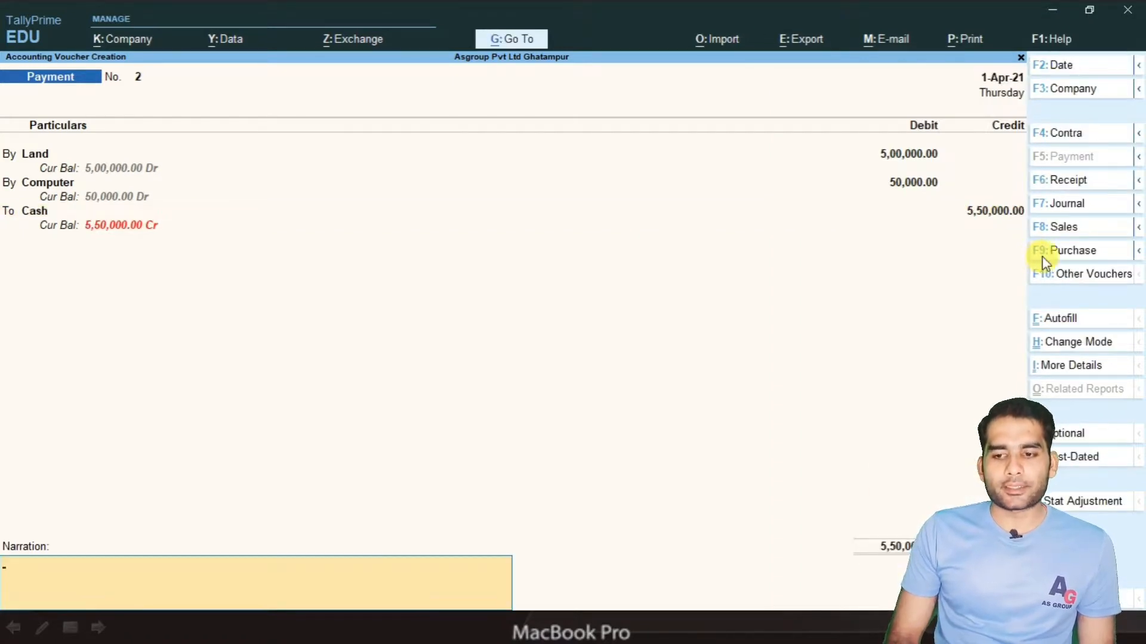
key("Return")
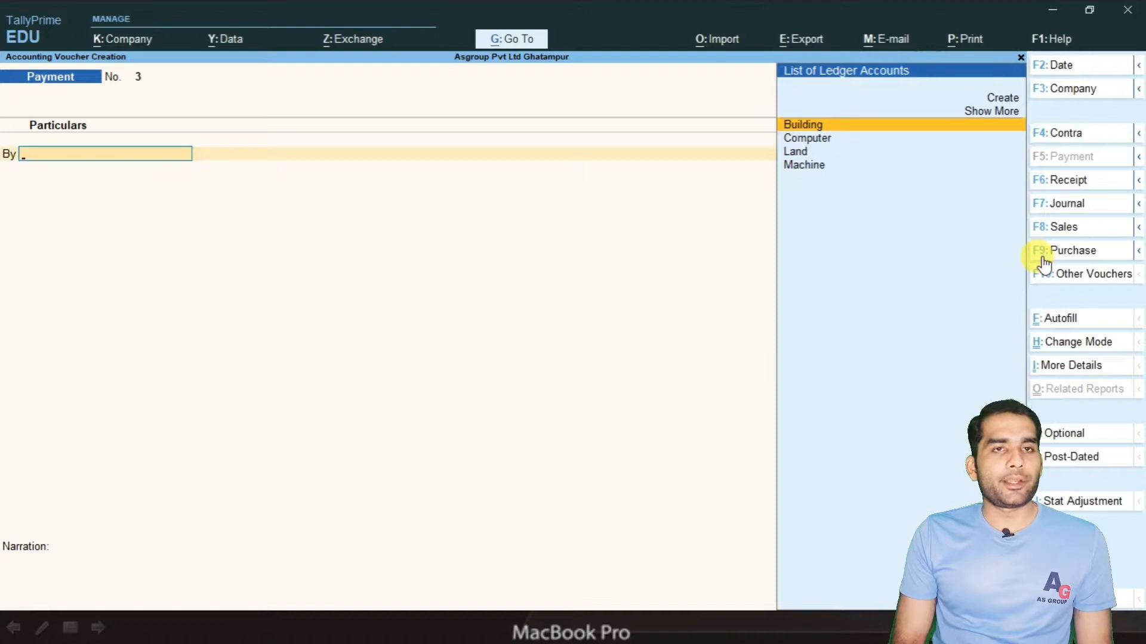
Check the third transaction on the slide and debit the Machine account with 500000 in the new payment voucher.
key("alt+Tab")
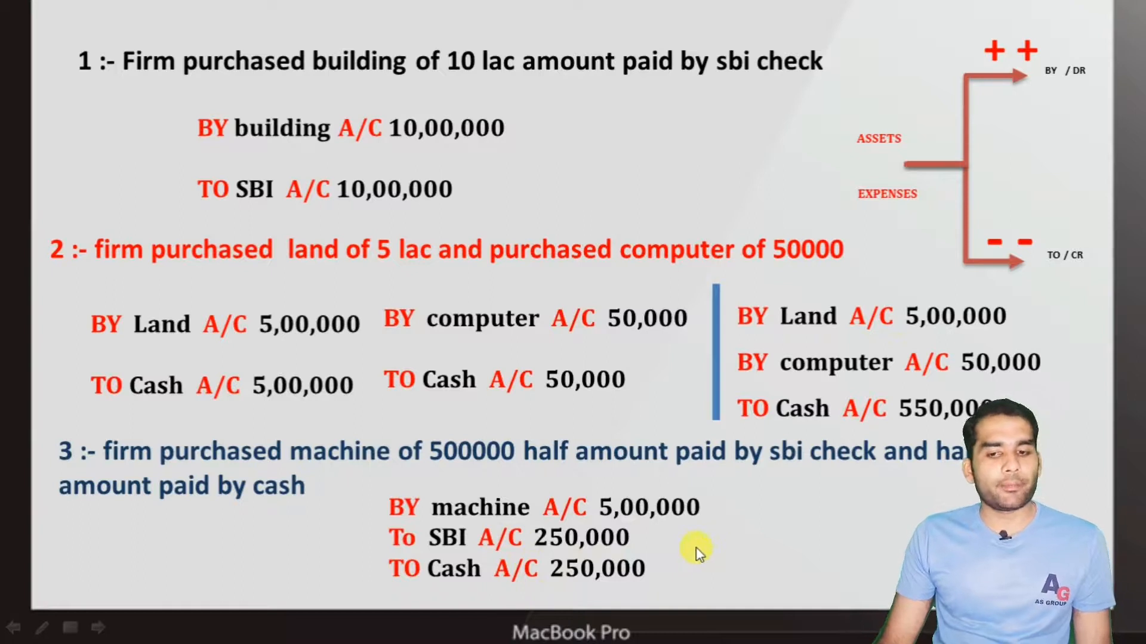
key("alt+Tab")
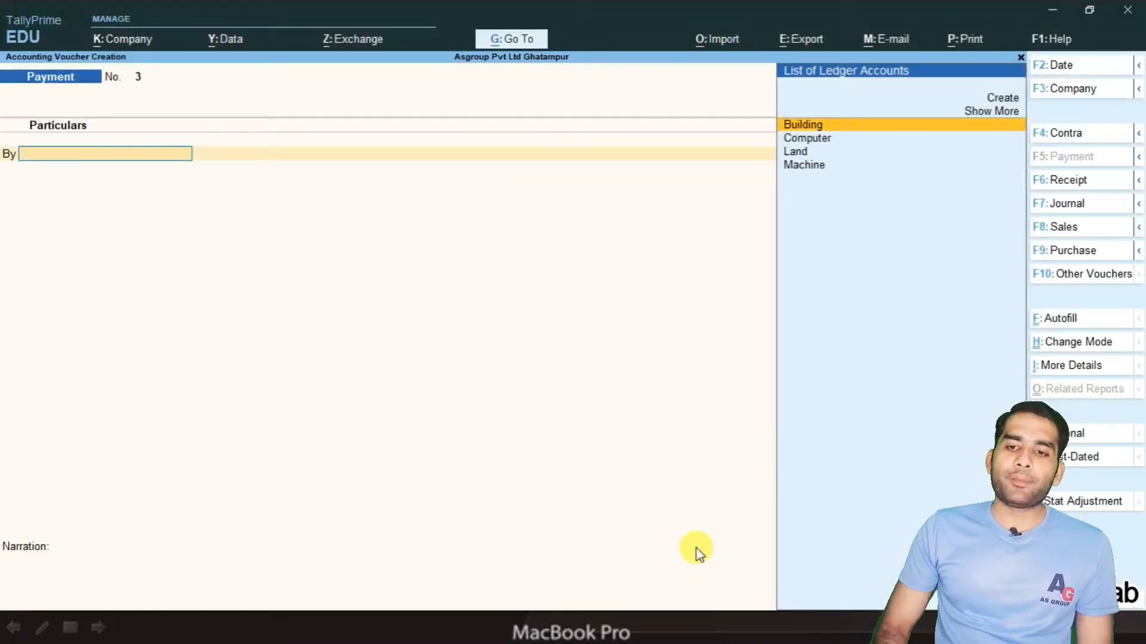
key("Down")
key("Down")
key("Down")
key("Return")
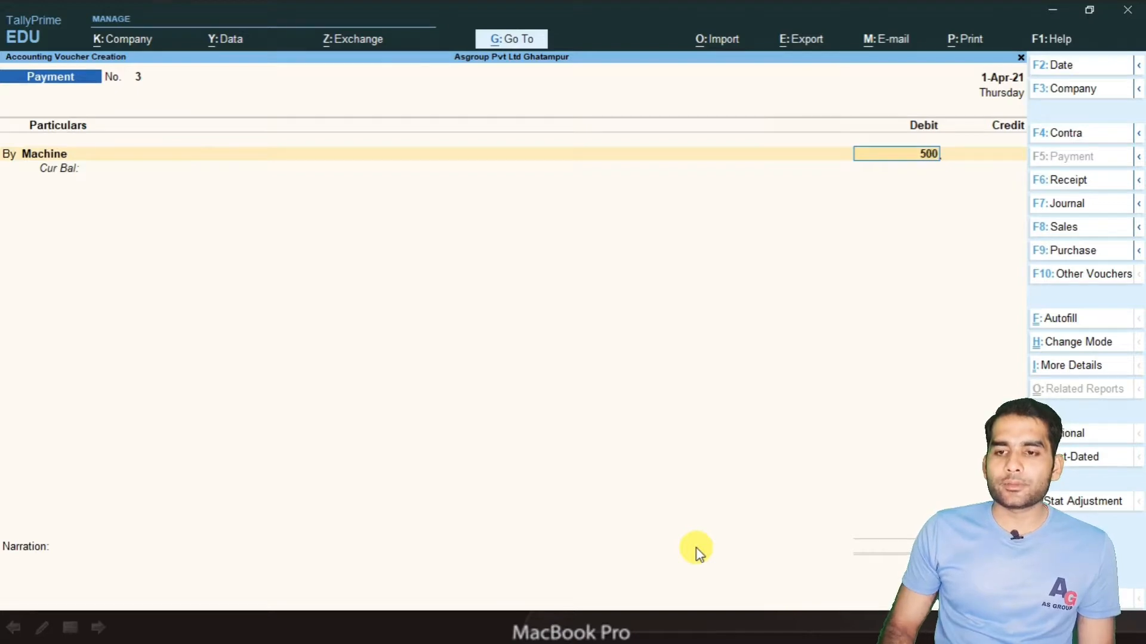
type("500000")
key("Return")
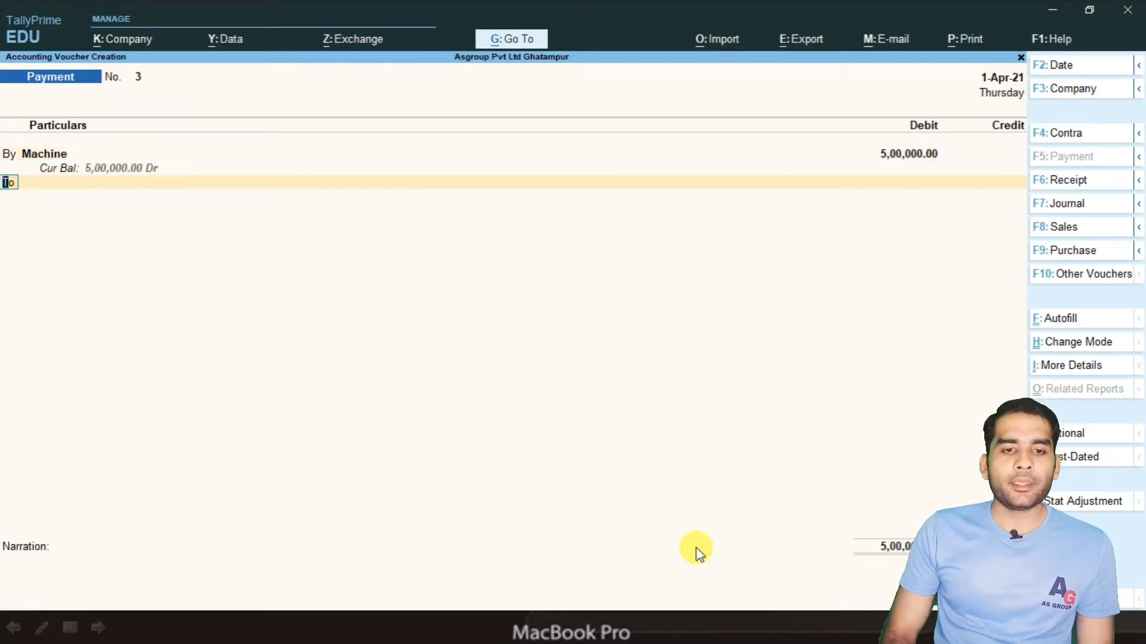
Add a To line crediting the Cash account with 250000 for half of the machine purchase.
key("Return")
key("Down")
key("Return")
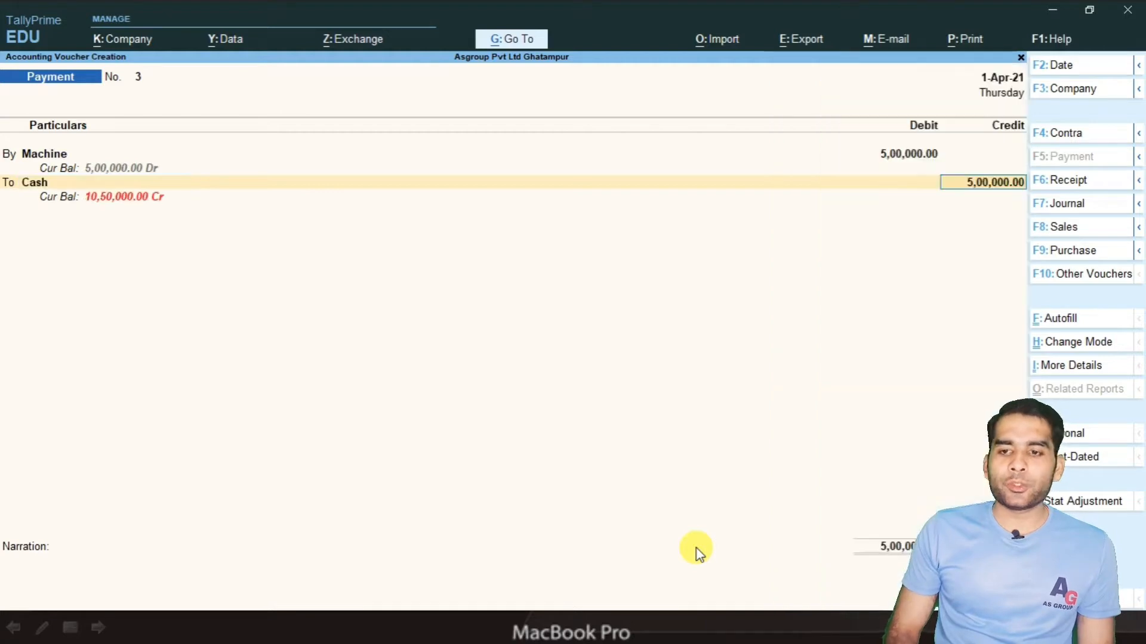
type("250000")
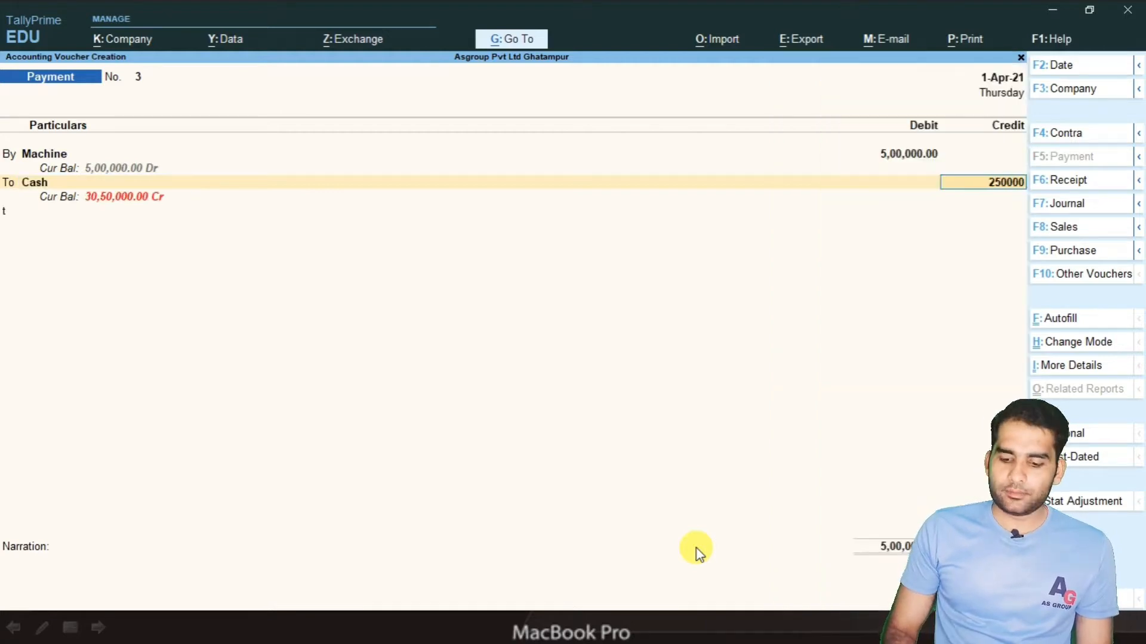
key("Return")
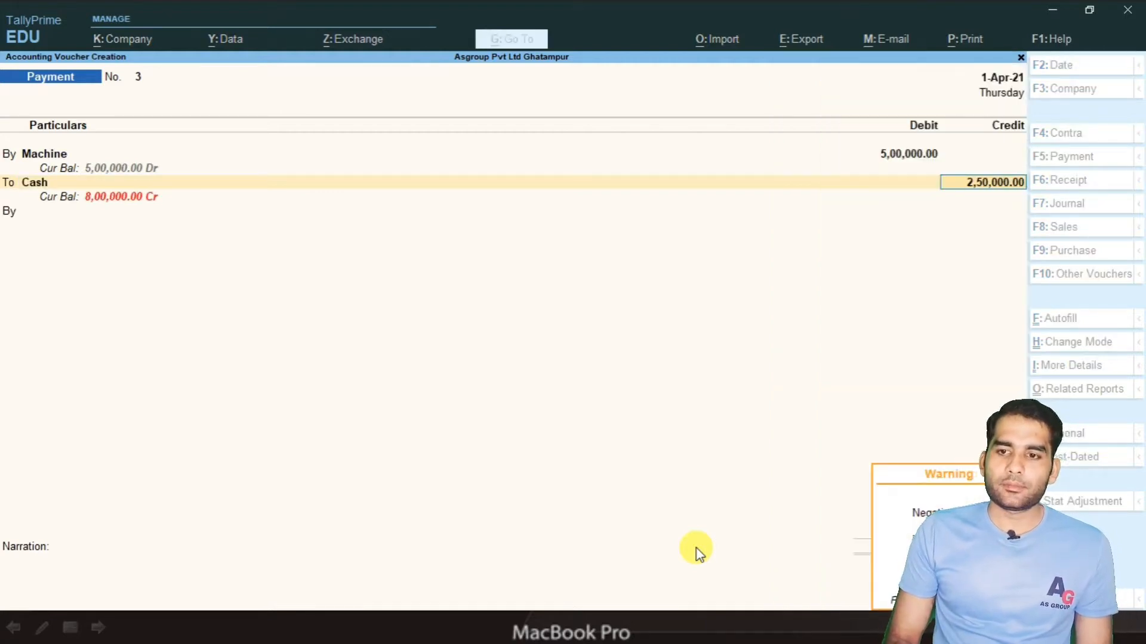
key("Return")
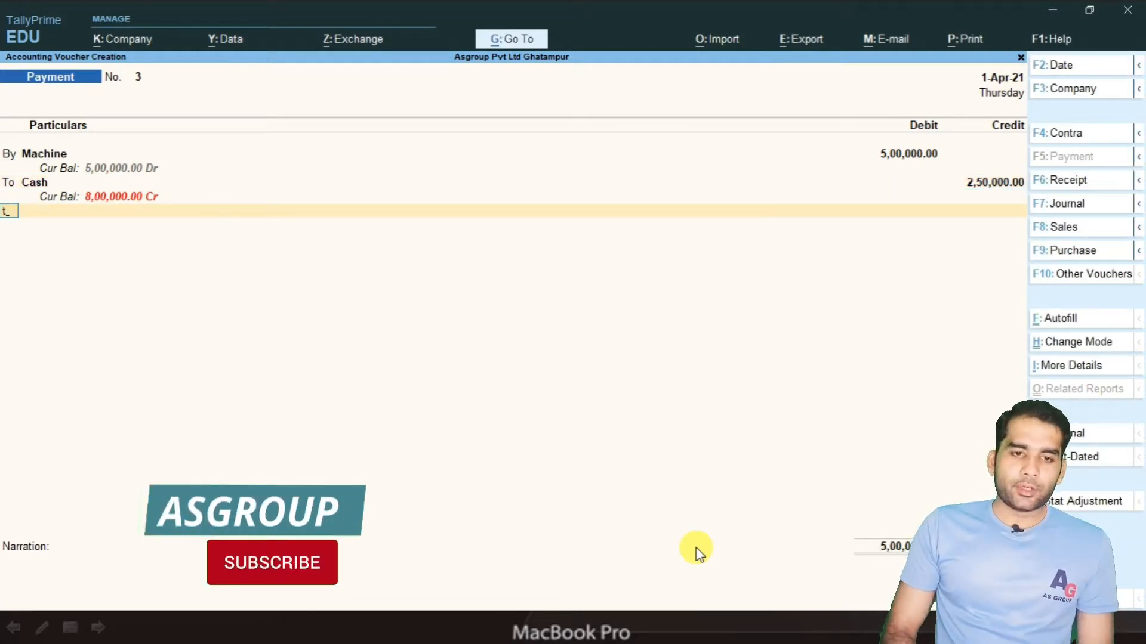
Add another To line crediting the Sbi account for the remaining half of the machine purchase.
key("t")
key("Down")
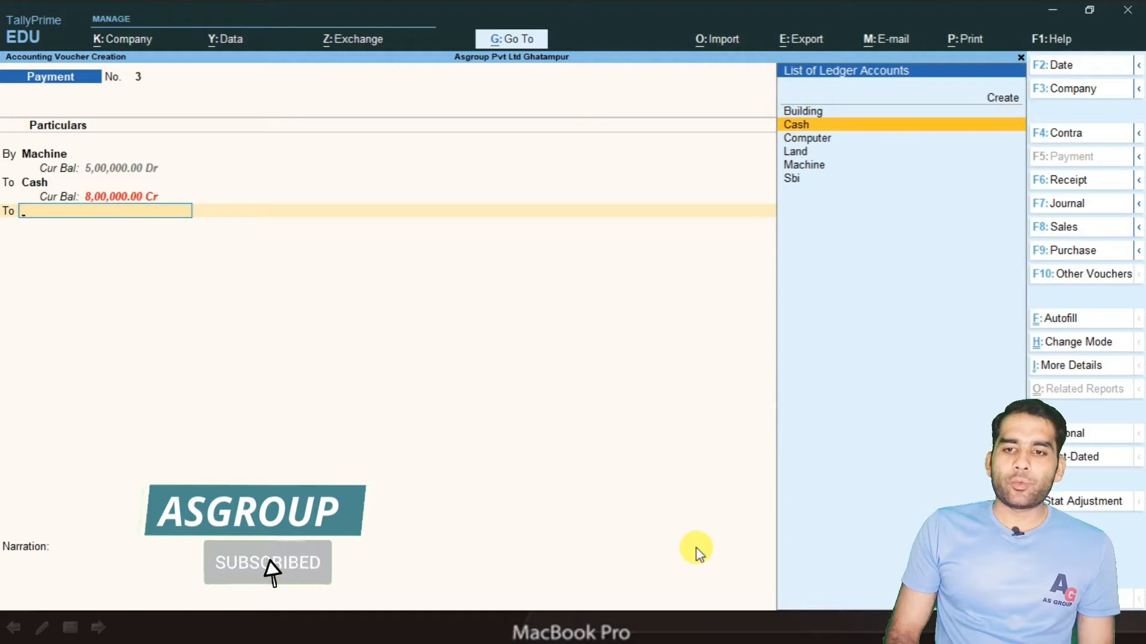
key("Down")
key("Down")
key("Down")
key("Down")
key("Return")
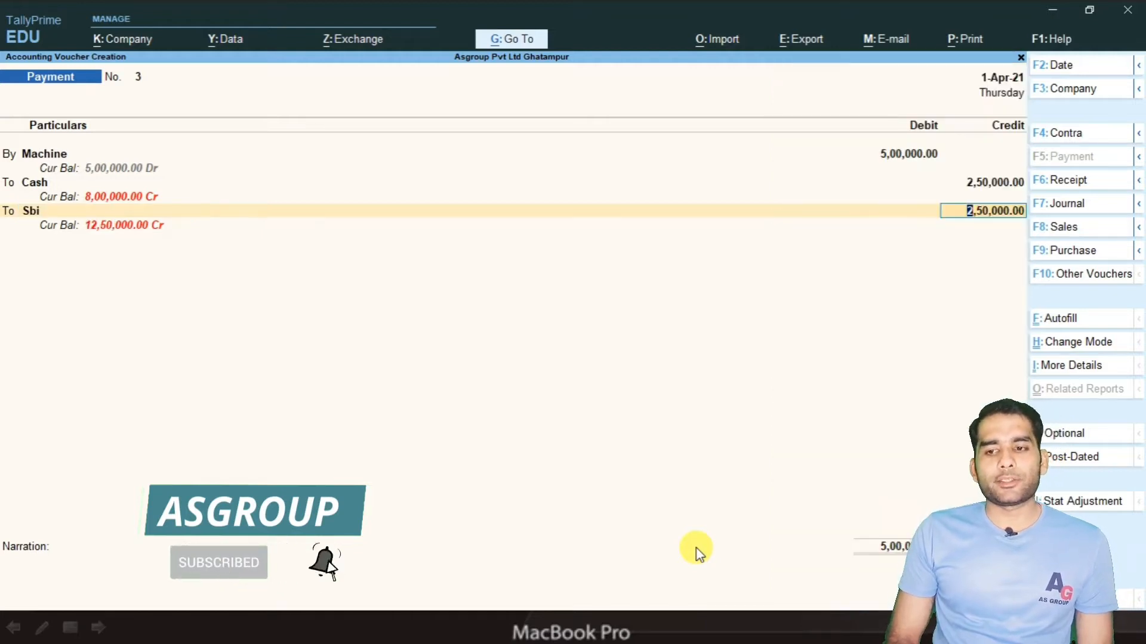
Accept the Sbi credit of 2,50,000.00, leave the narration empty and save the machine purchase voucher.
key("Return")
key("Return")
key("Return")
key("Return")
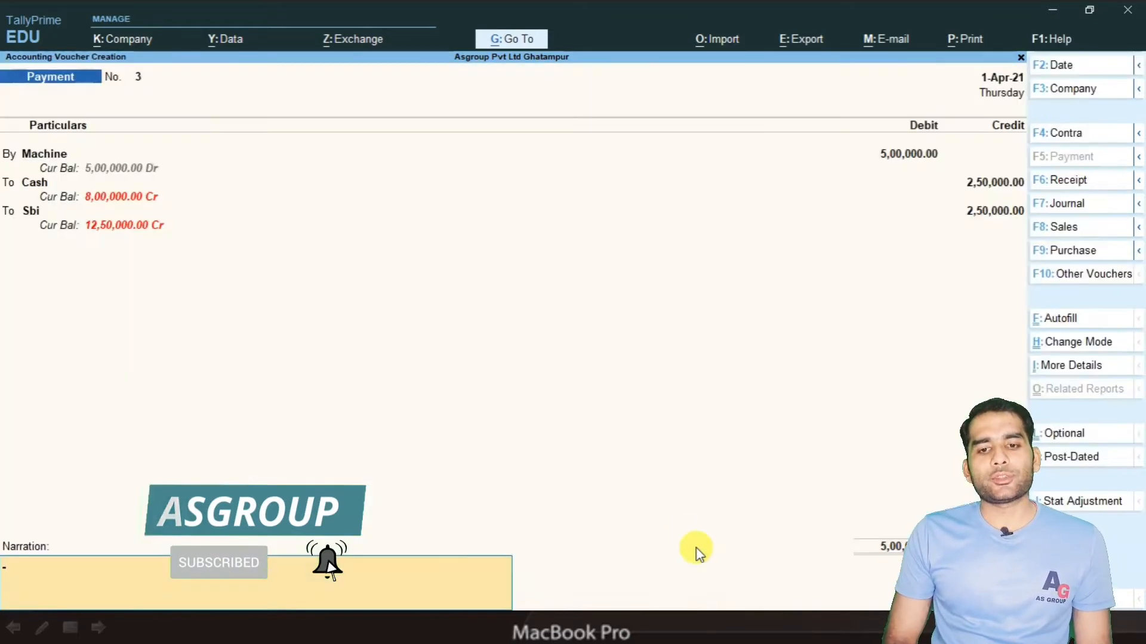
key("Return")
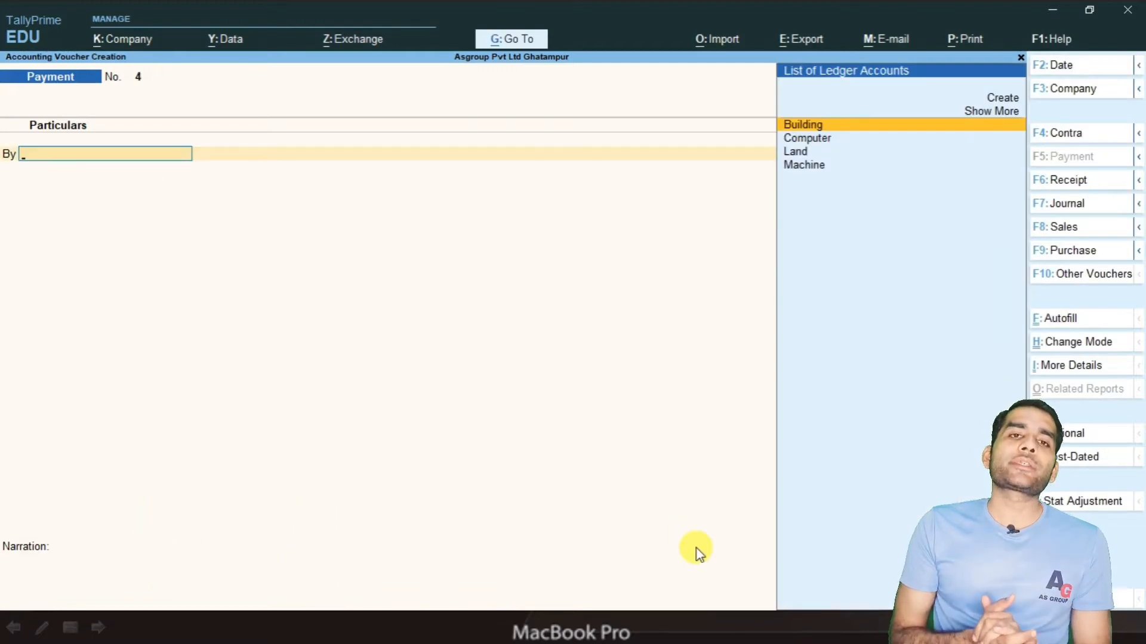